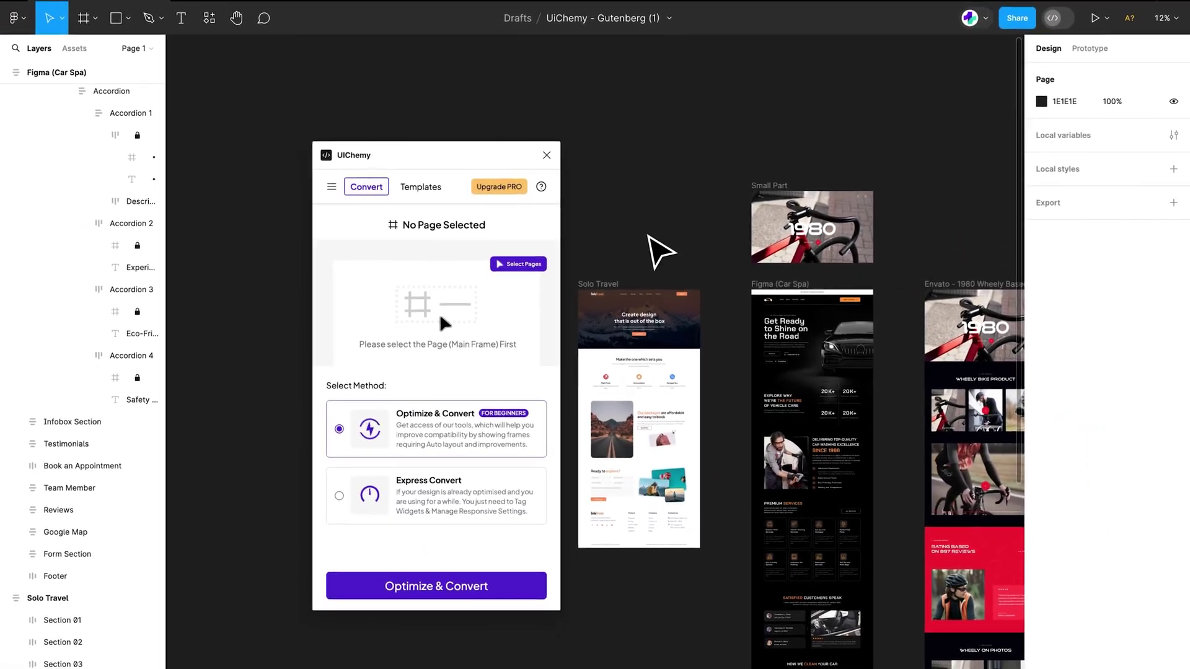
Select the whole Solo Travel frame and convert it with UIChemy's Optimize & Convert.
left_click(630, 314)
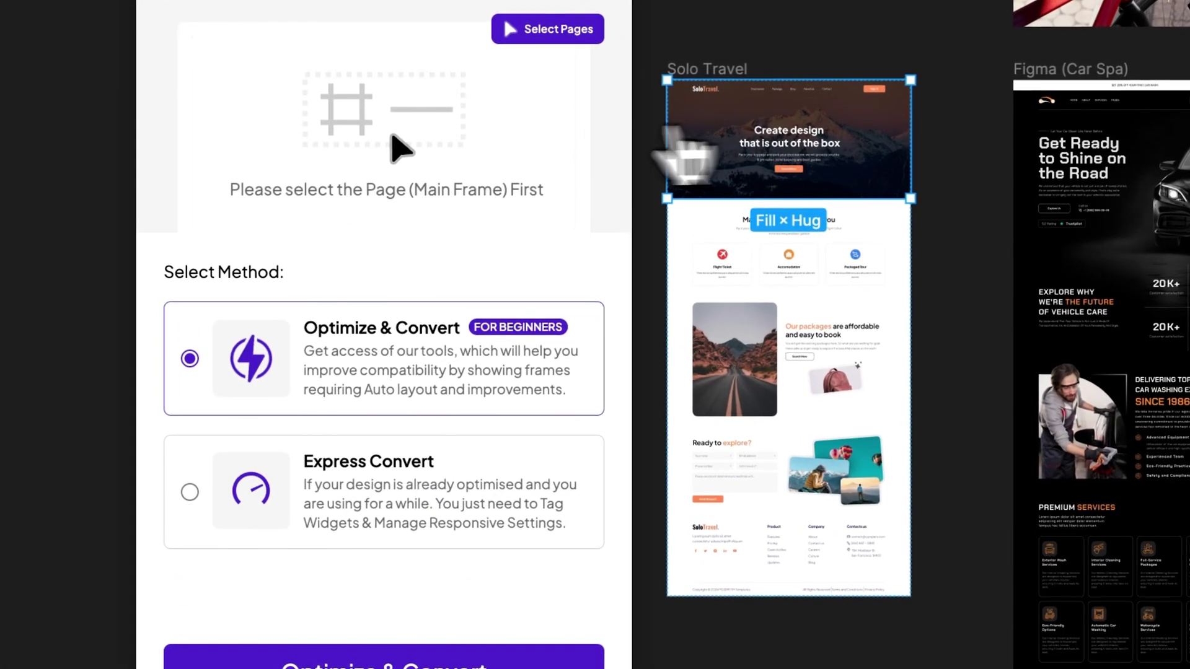
key("Escape")
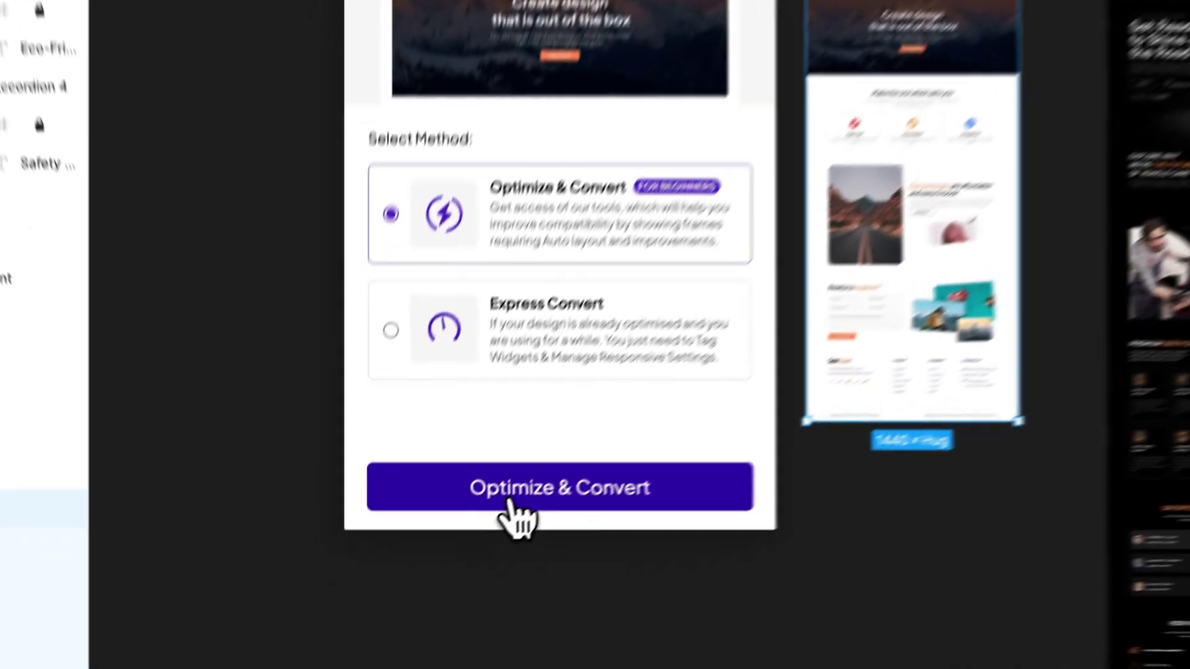
left_click(414, 595)
left_click(547, 470)
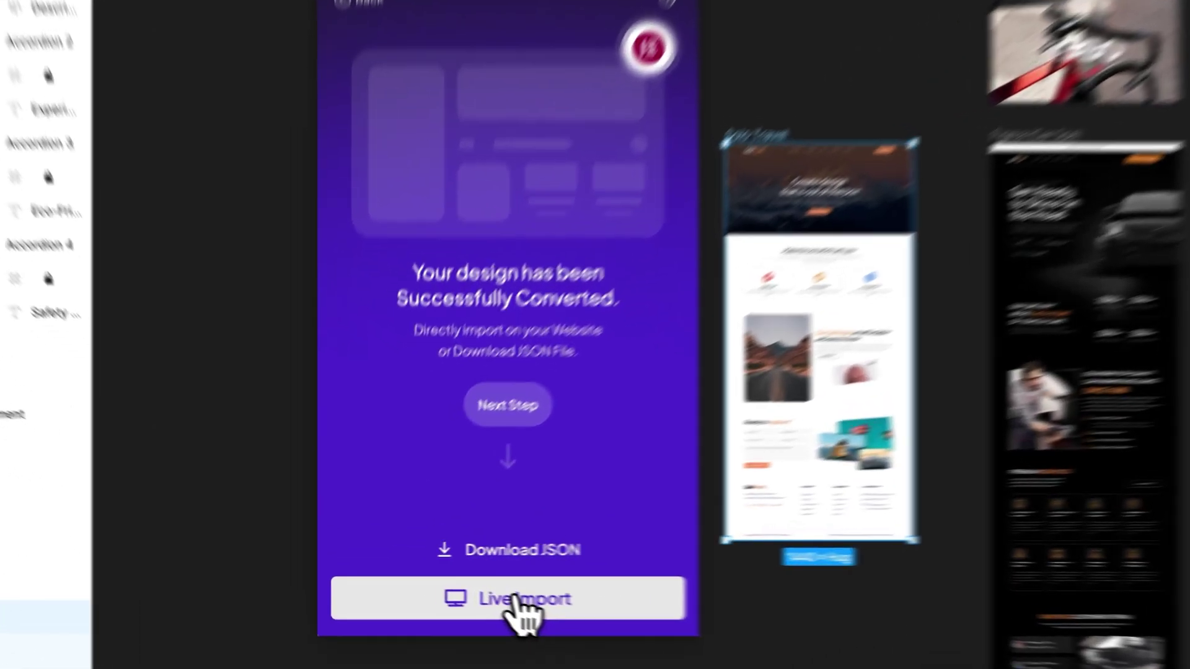
Start a UIChemy Live Import and choose Add Site from the site list.
left_click(442, 586)
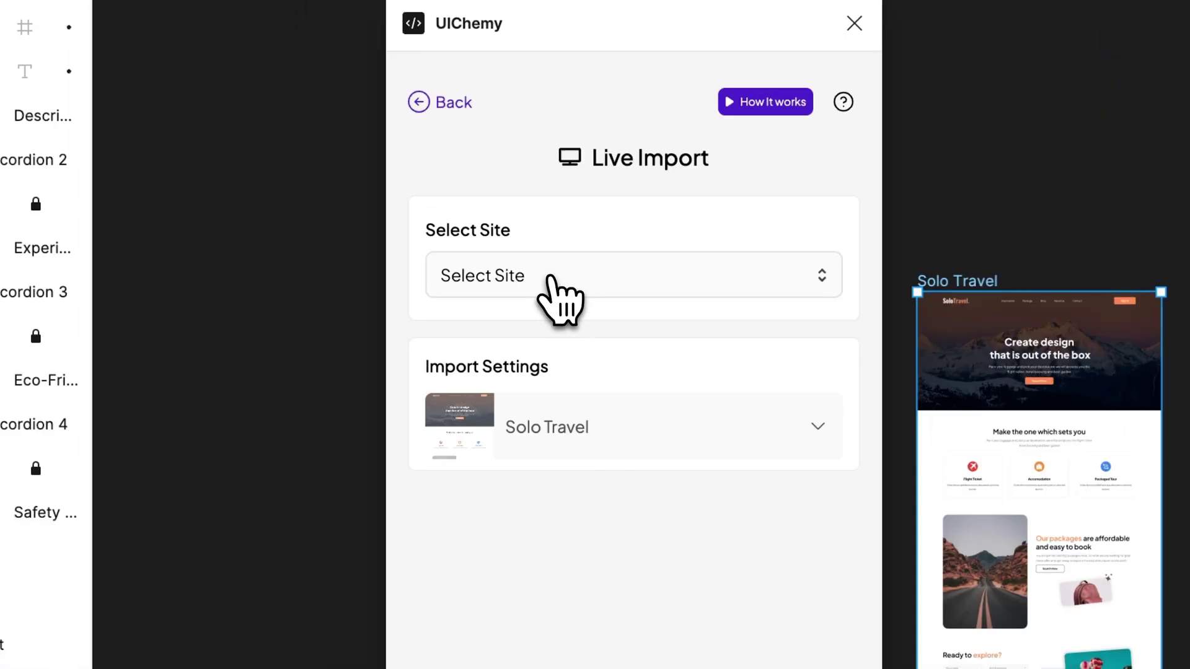
left_click(484, 3)
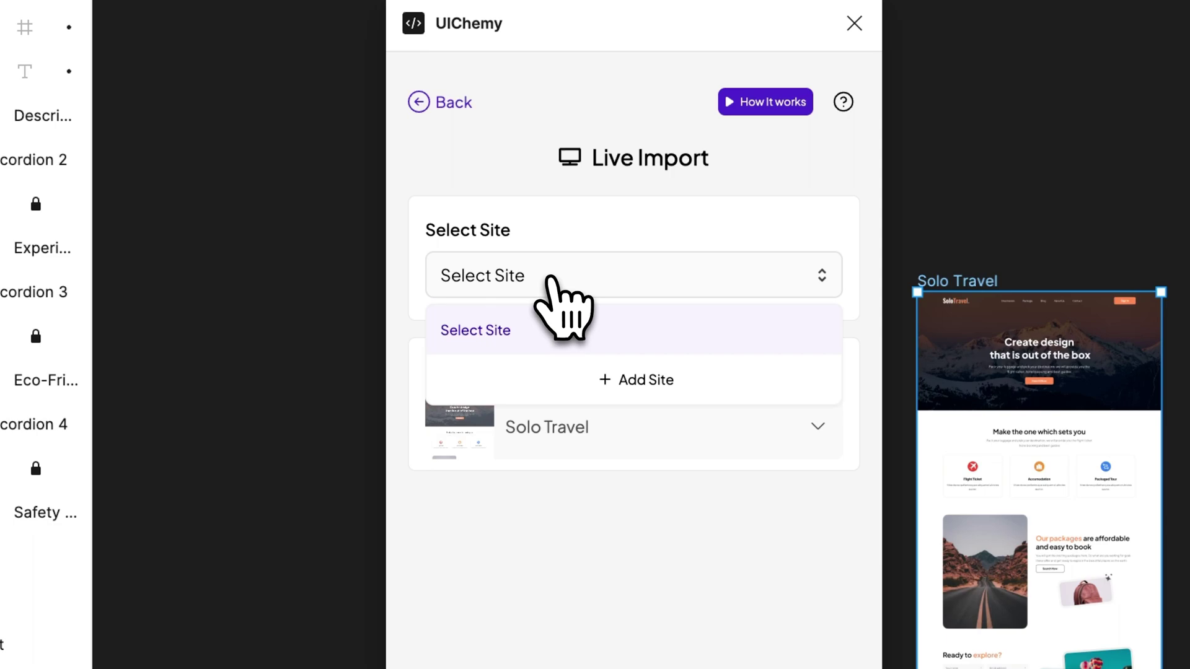
left_click(645, 381)
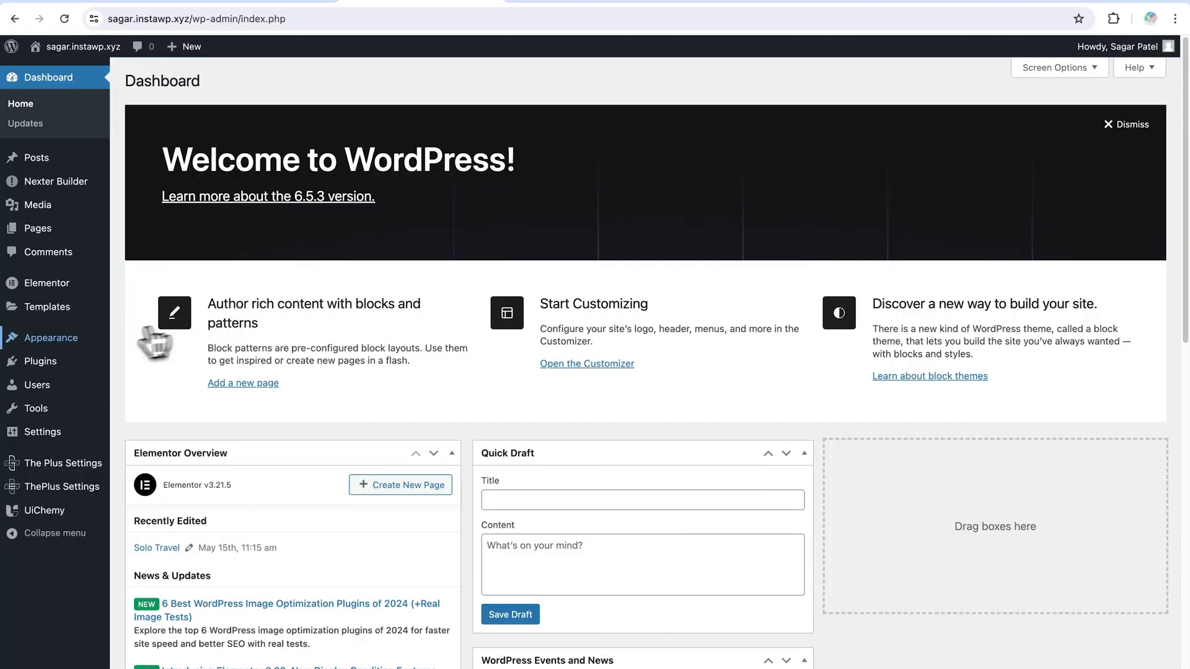
Search WordPress plugins for 'Uichemy' and get the site's security token from UiChemy's page.
mouse_move(94, 342)
mouse_move(57, 366)
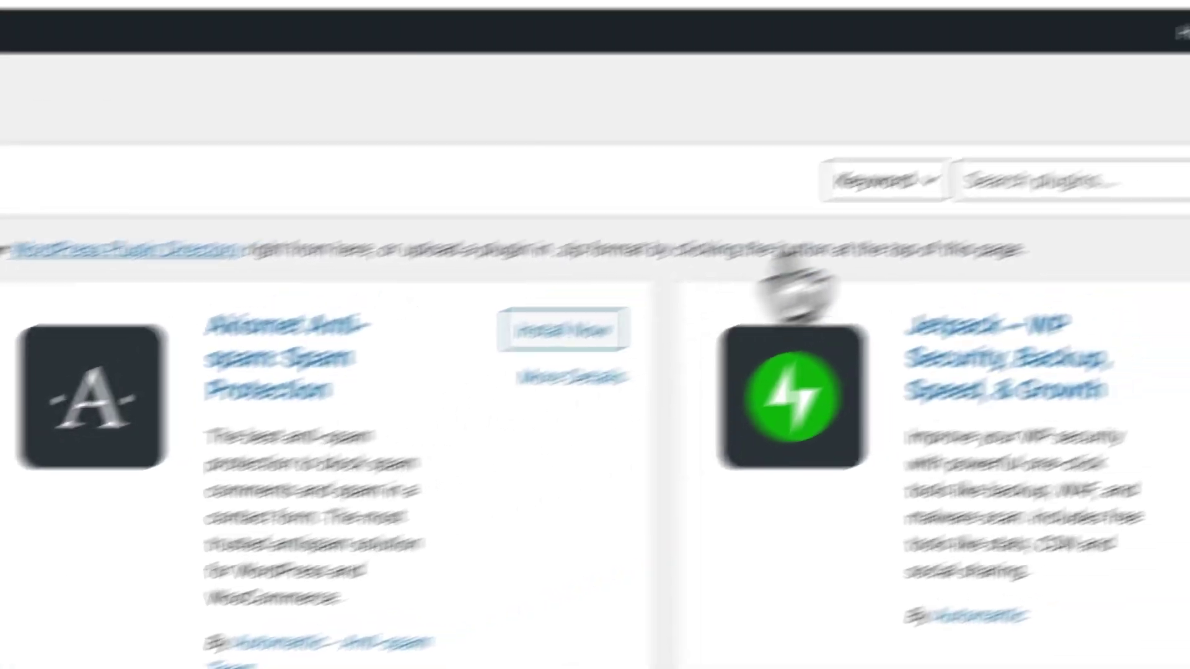
left_click(858, 239)
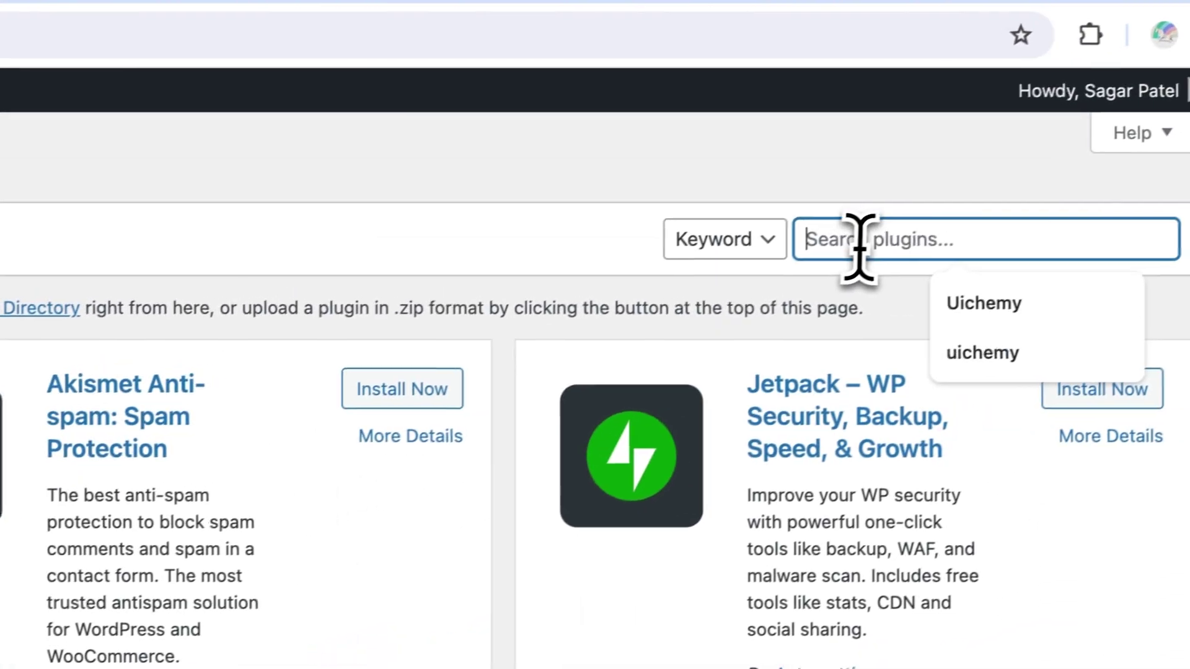
type("Uichemy")
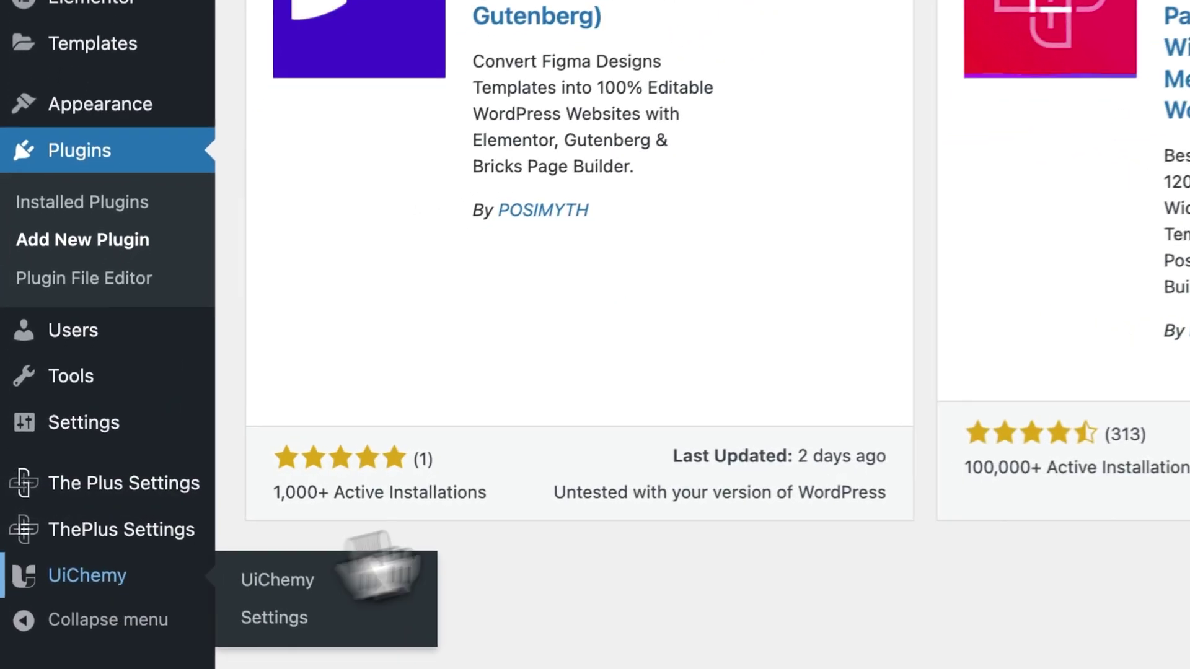
left_click(44, 530)
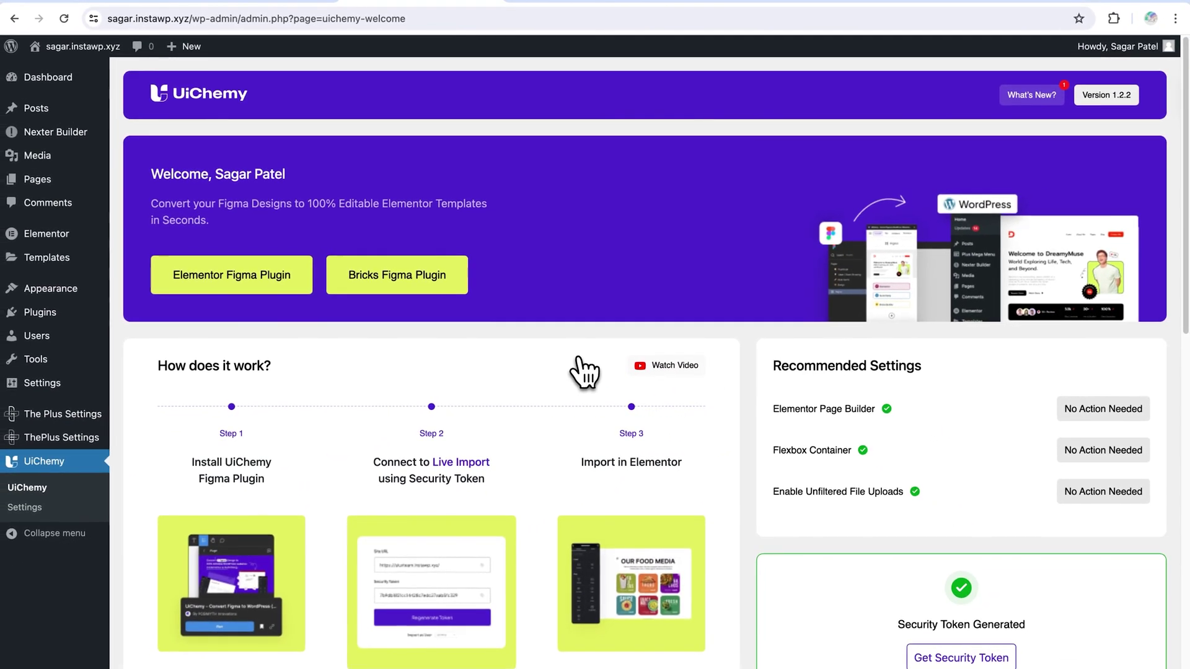
scroll(645, 422, "down", 1)
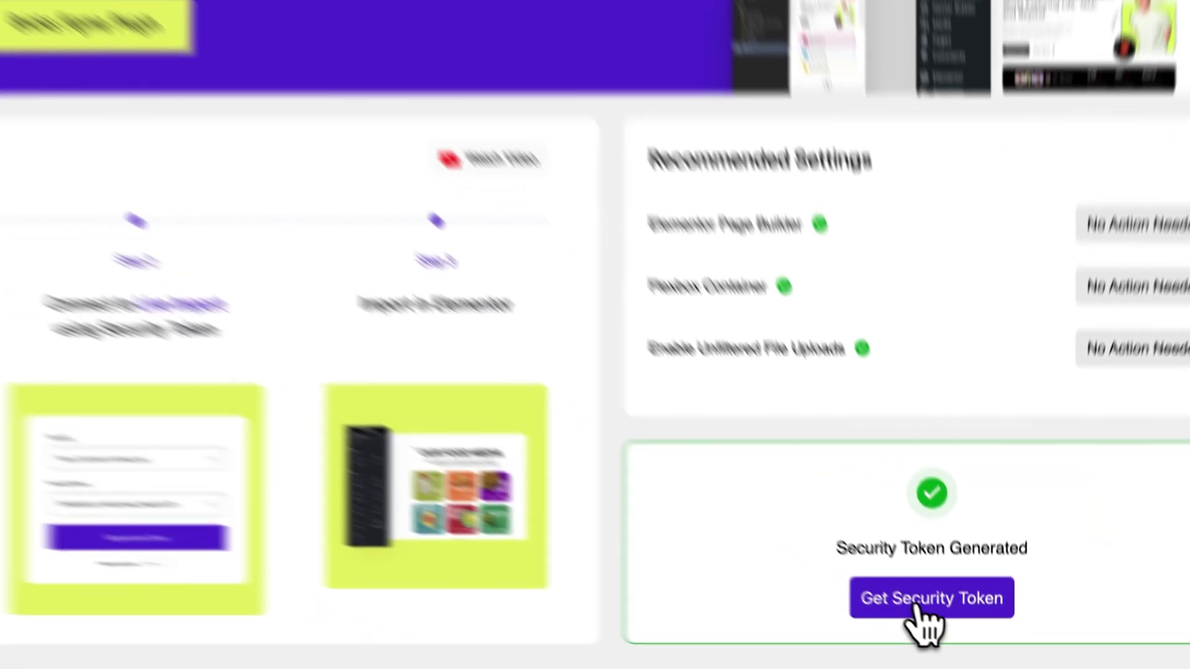
left_click(945, 644)
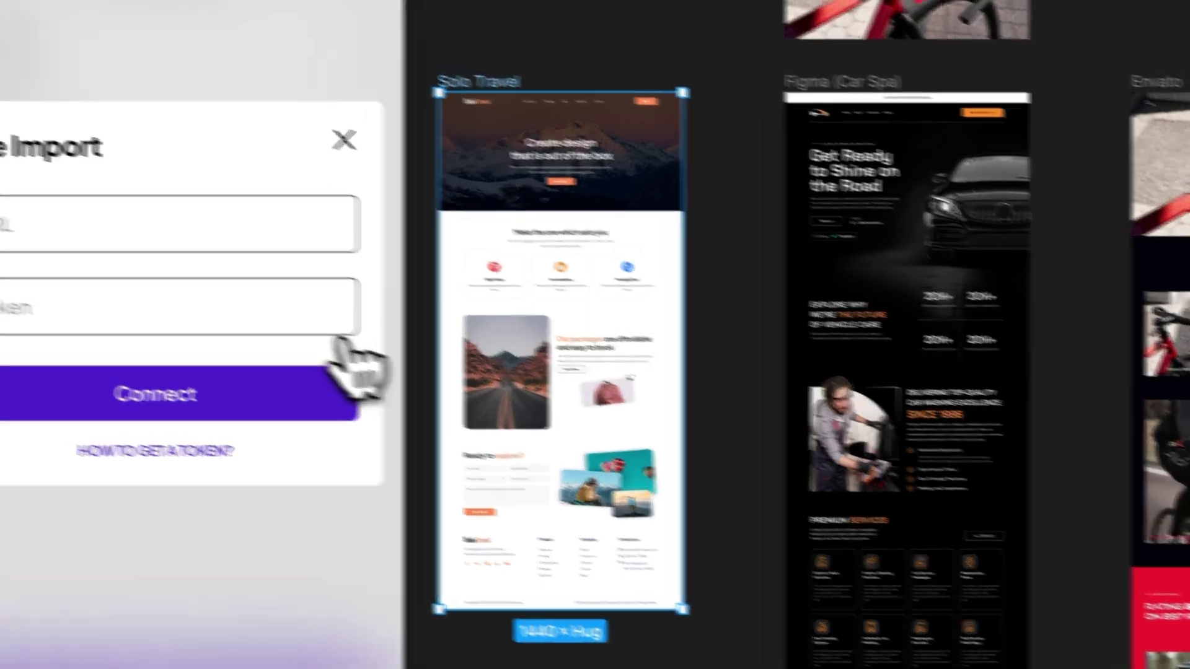
Paste the site URL and security token into Live Import and connect to WordPress.
left_click(127, 227)
key("ctrl+v")
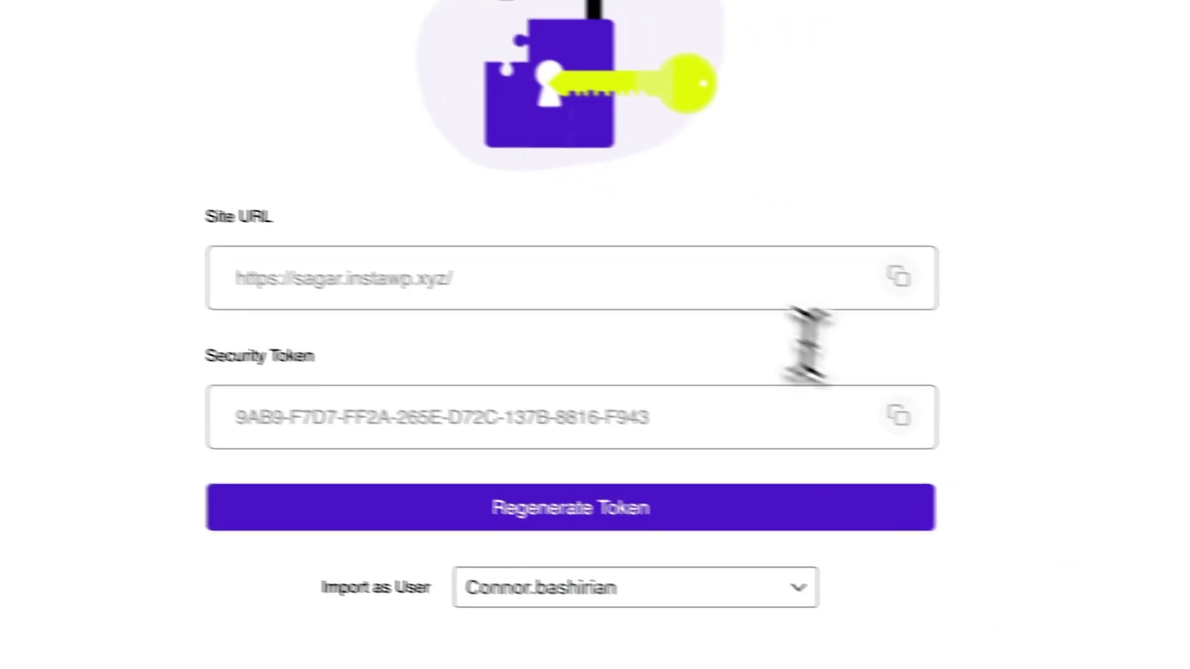
left_click(894, 414)
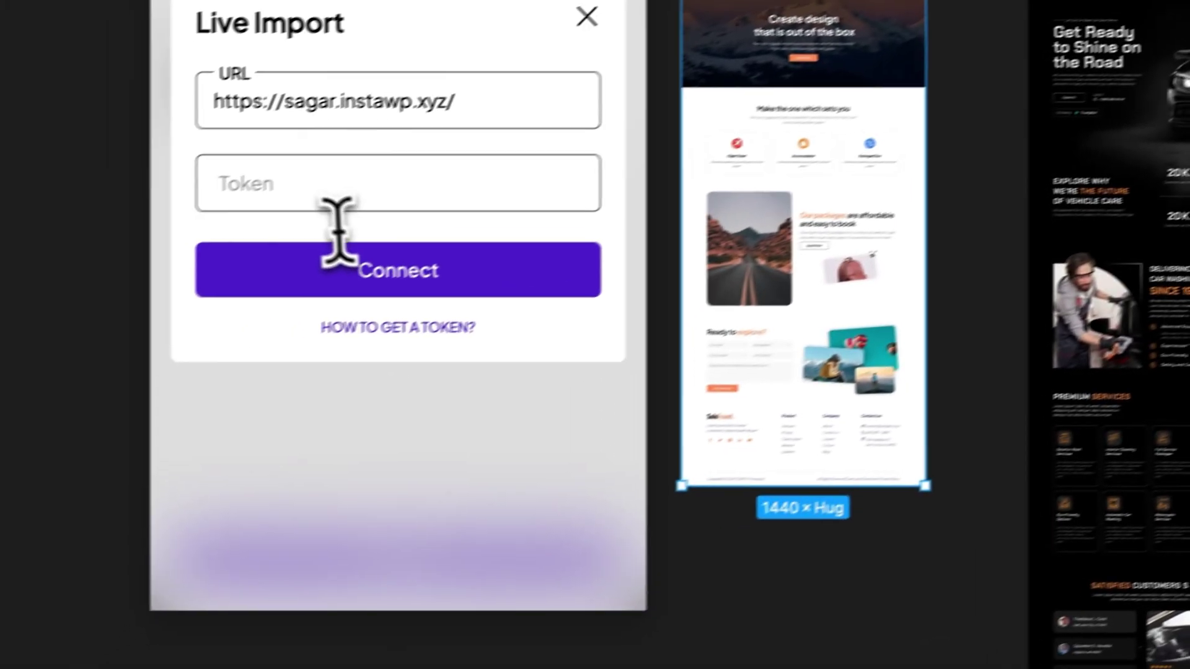
left_click(335, 229)
key("ctrl+v")
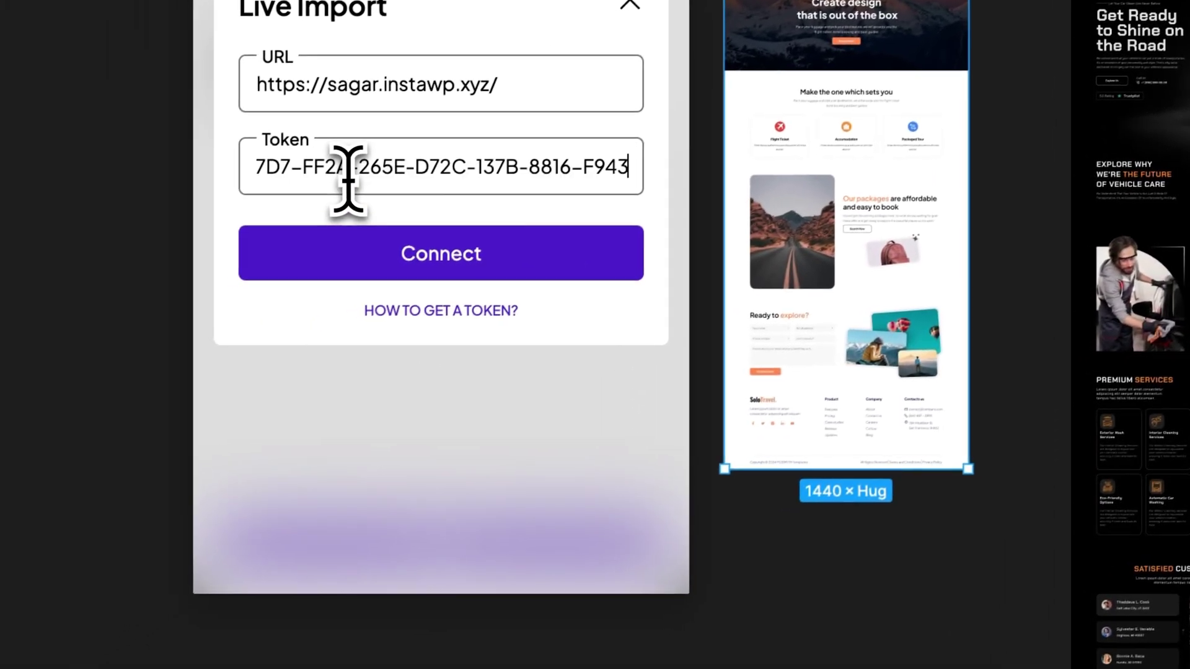
left_click(443, 271)
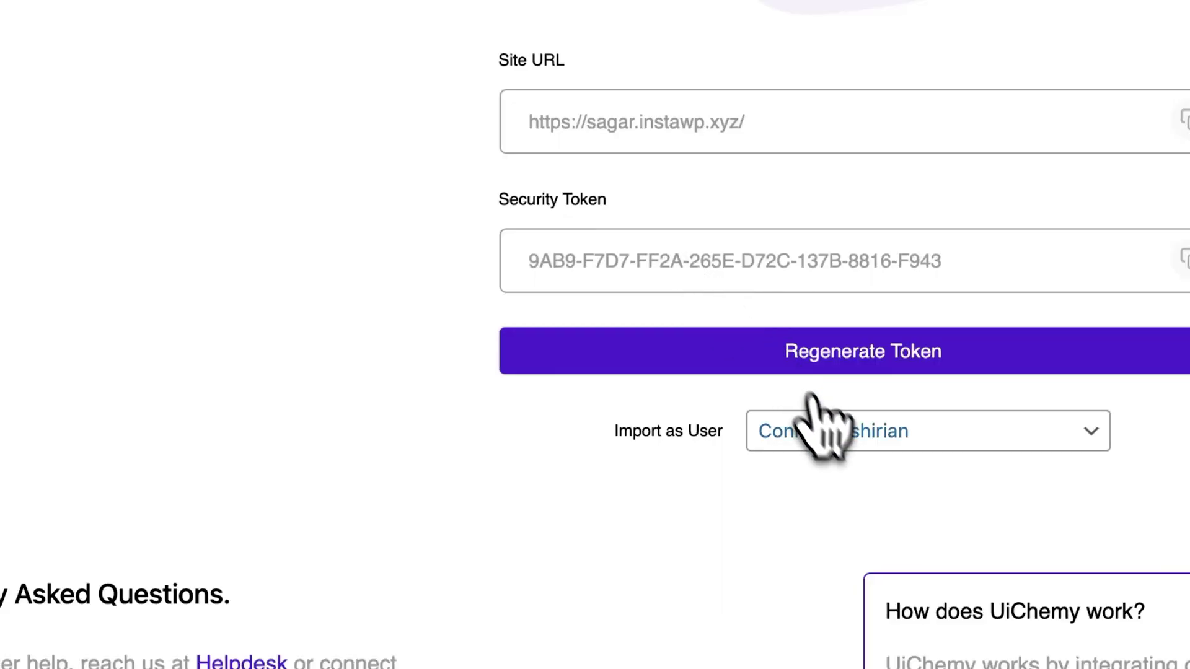
left_click(831, 428)
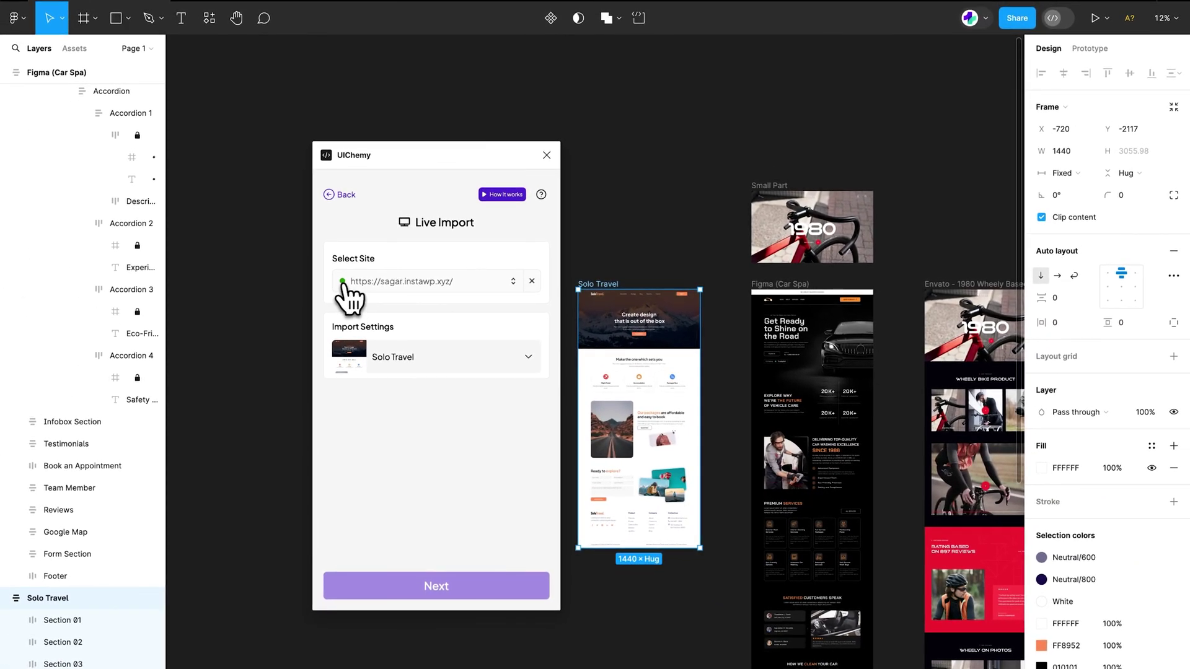
Pick the connected WordPress site, expand Solo Travel and set its import method to New.
left_click(403, 283)
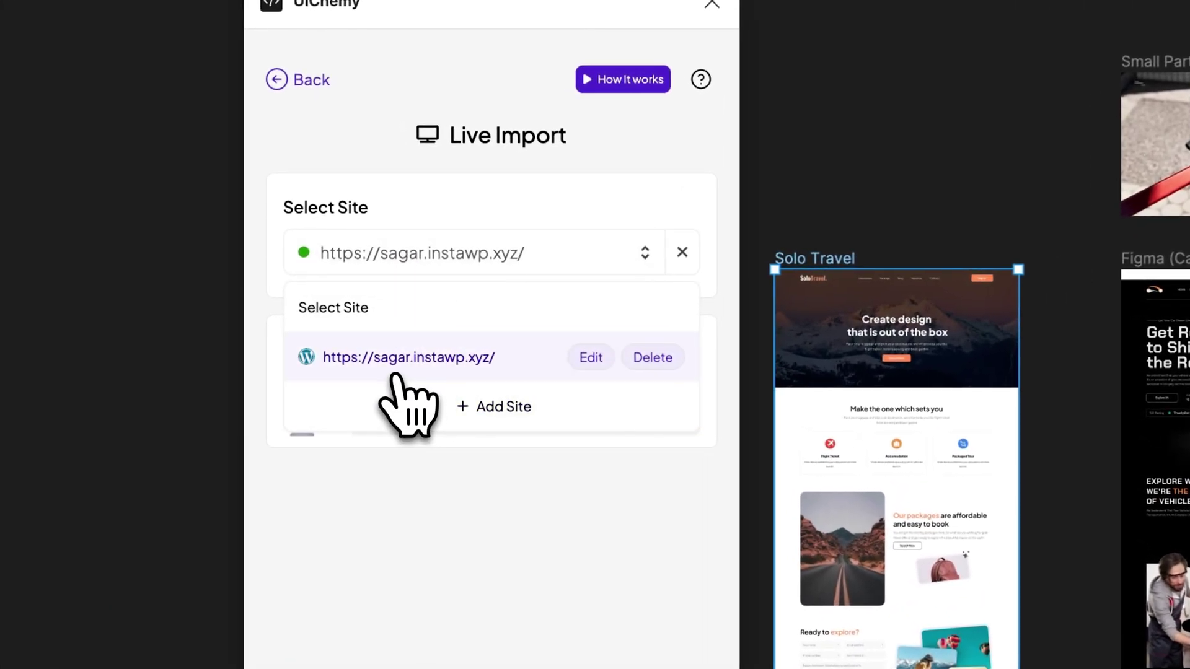
left_click(396, 372)
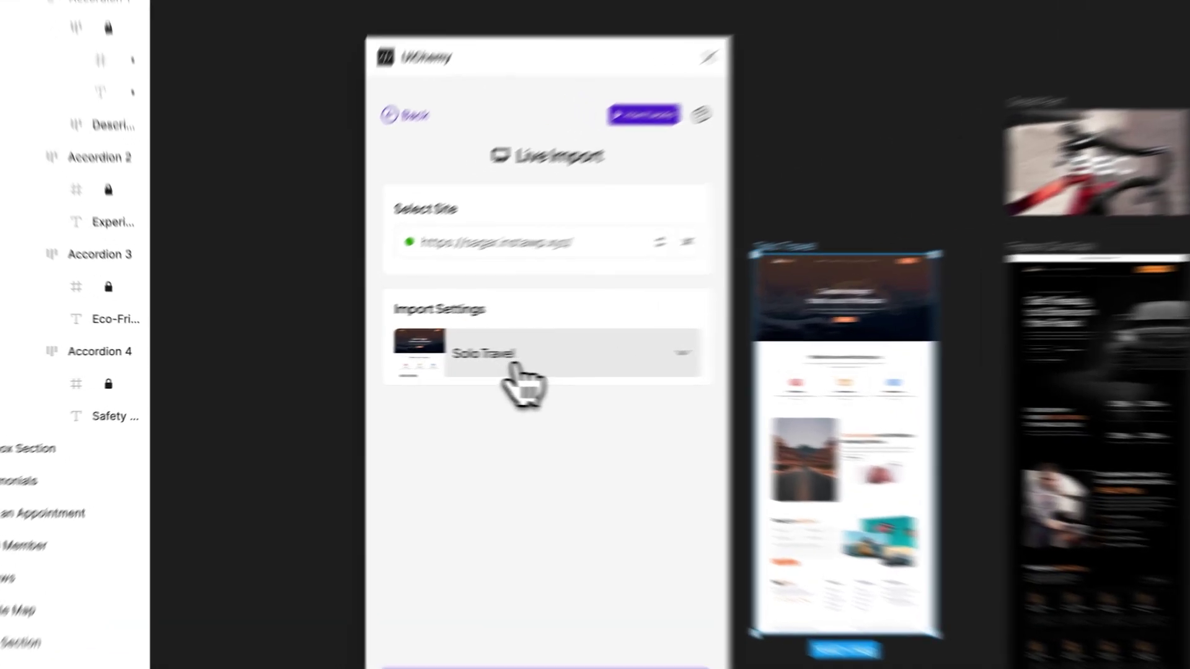
left_click(414, 372)
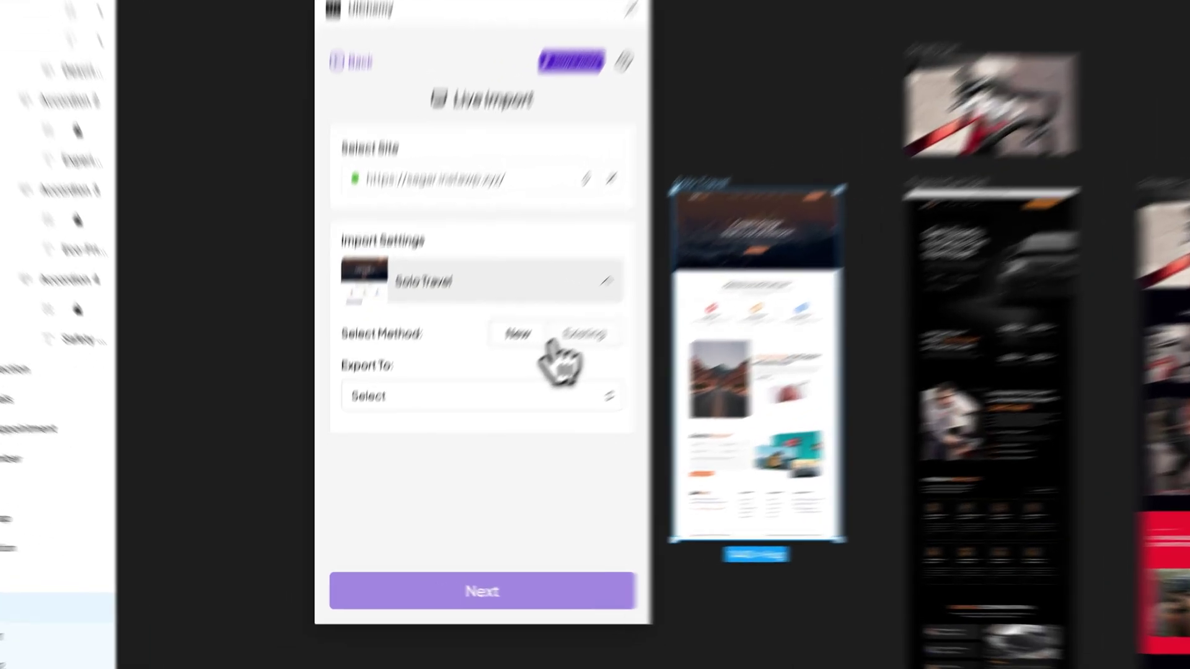
left_click(584, 335)
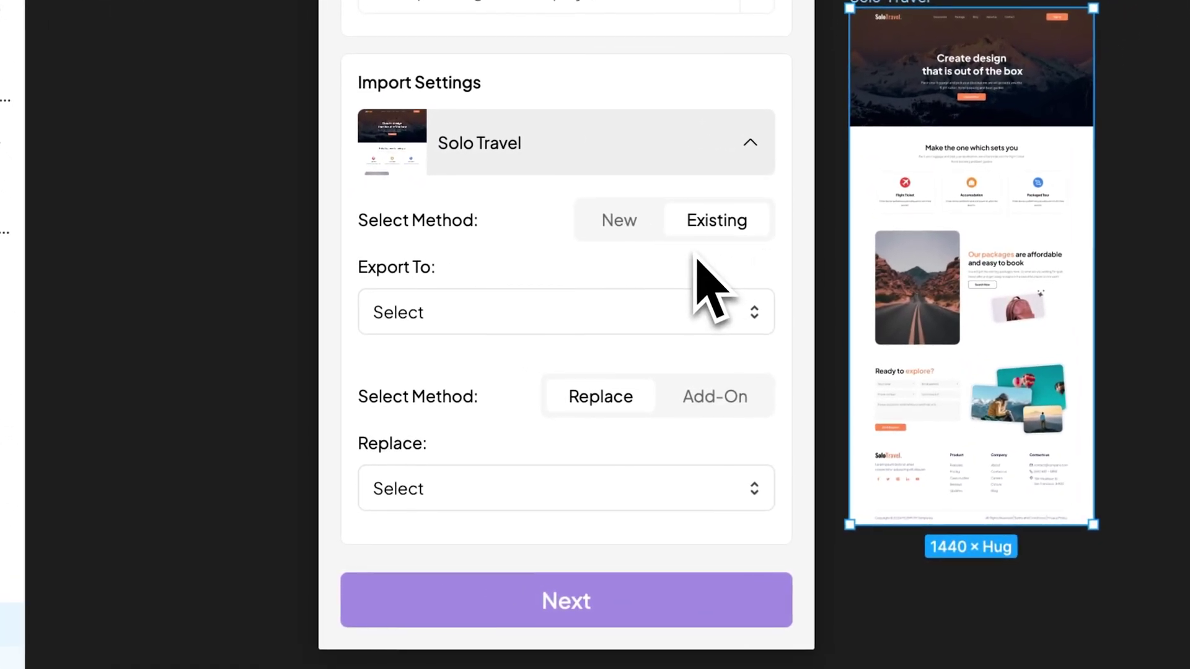
left_click(620, 227)
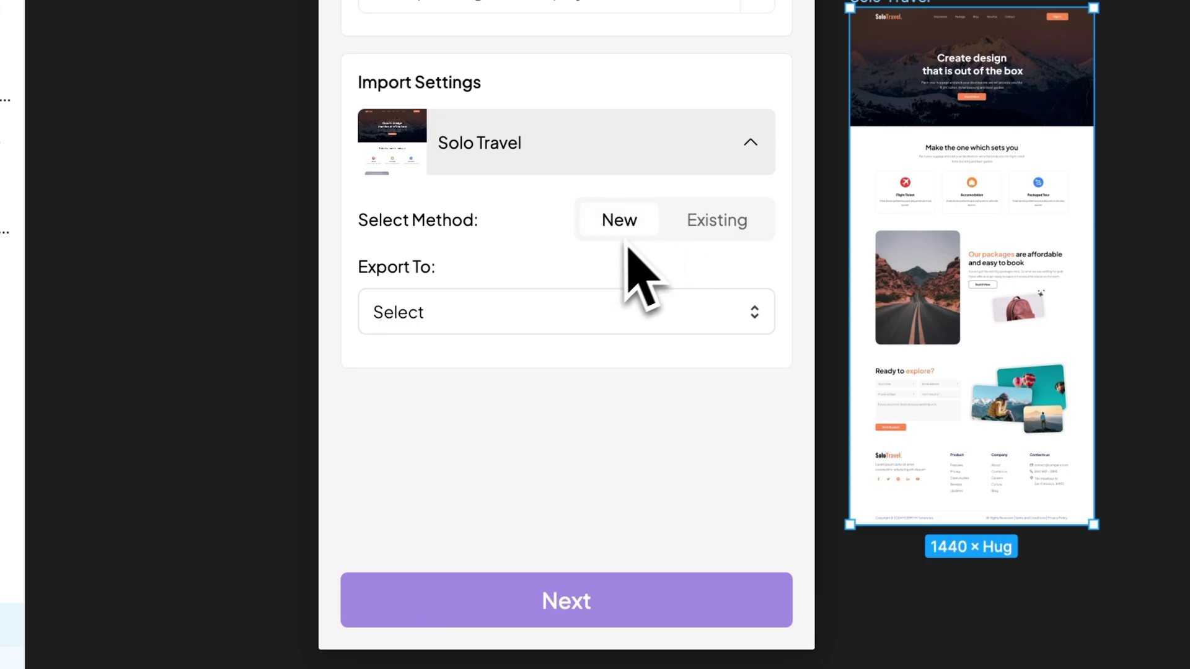
left_click(505, 316)
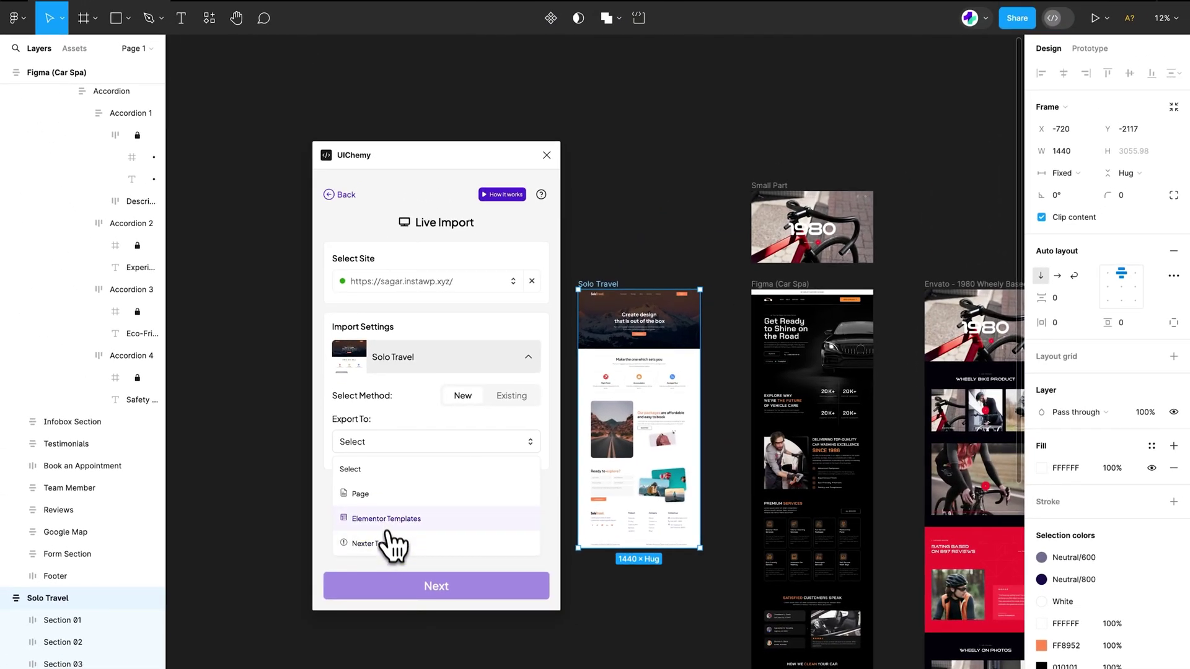
Set Solo Travel's Export To destination to Elementor Templates and browse the template type list.
left_click(391, 494)
left_click(381, 449)
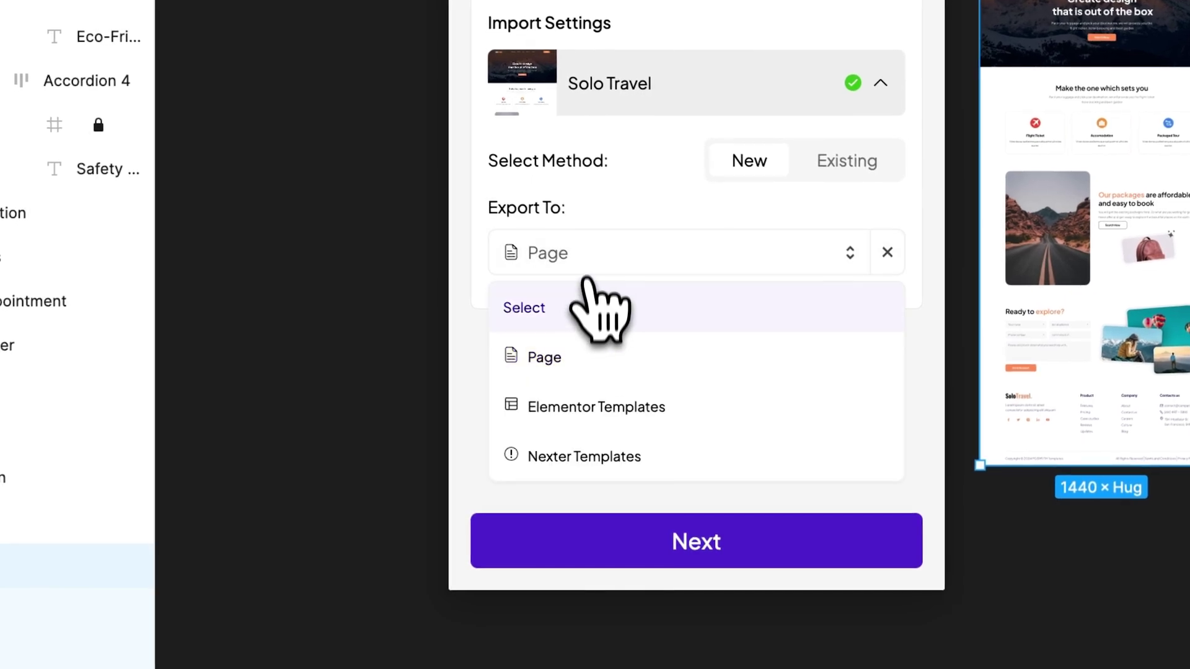
left_click(588, 403)
left_click(586, 319)
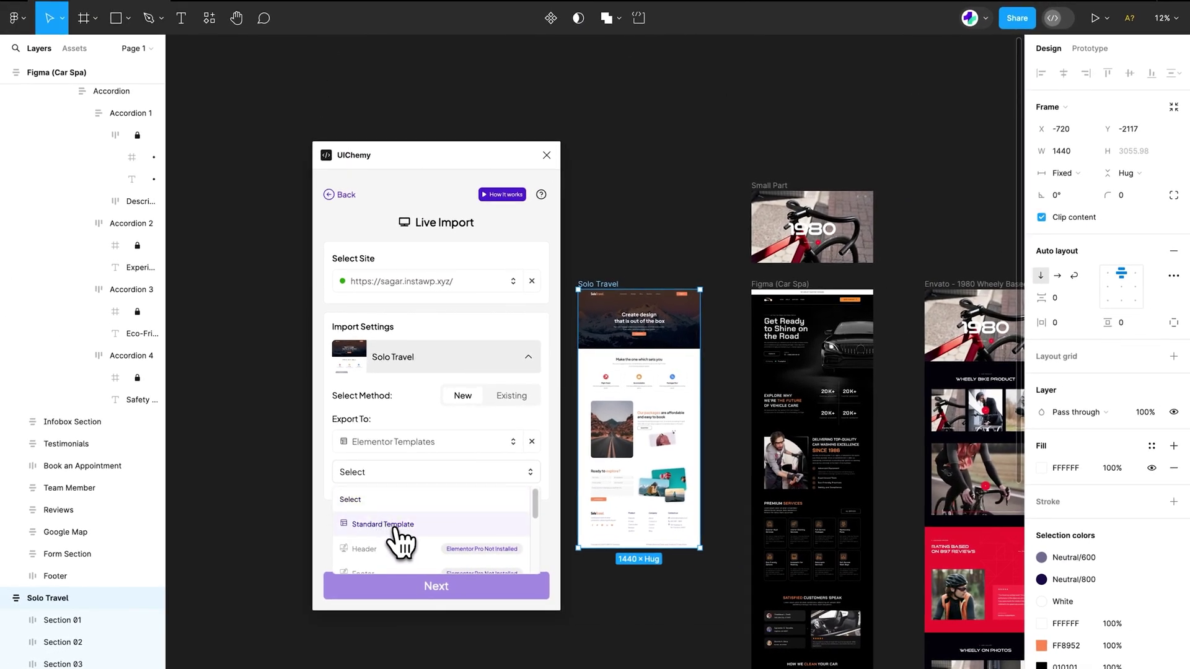
scroll(394, 533, "down", 1)
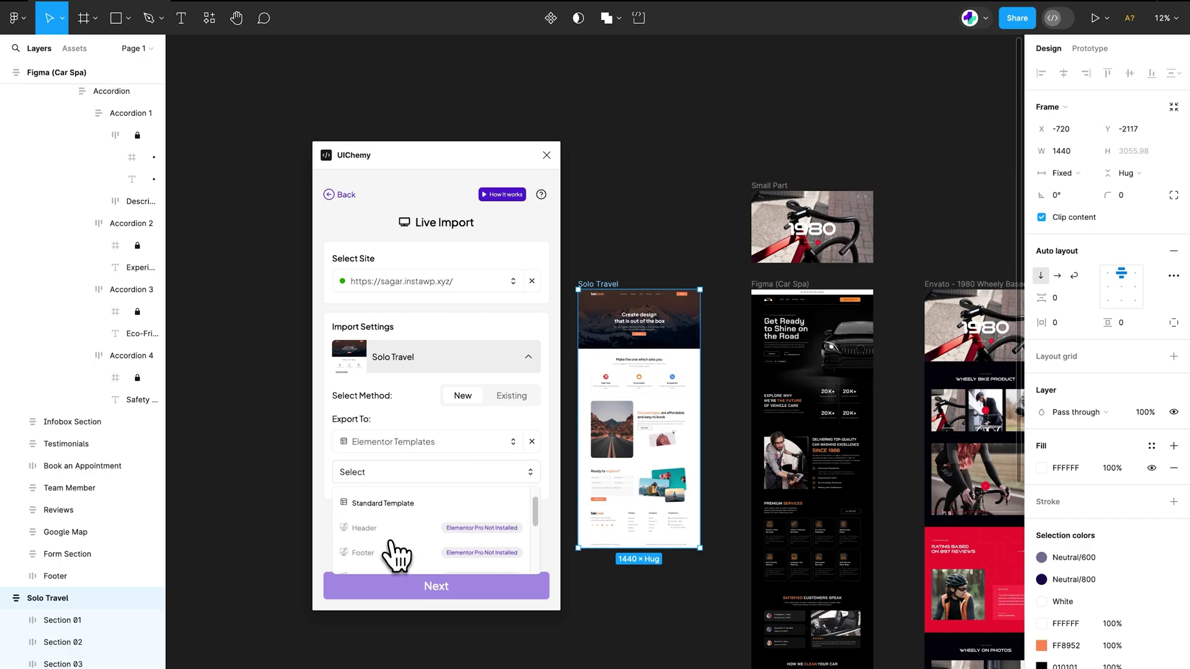
scroll(395, 554, "down", 1)
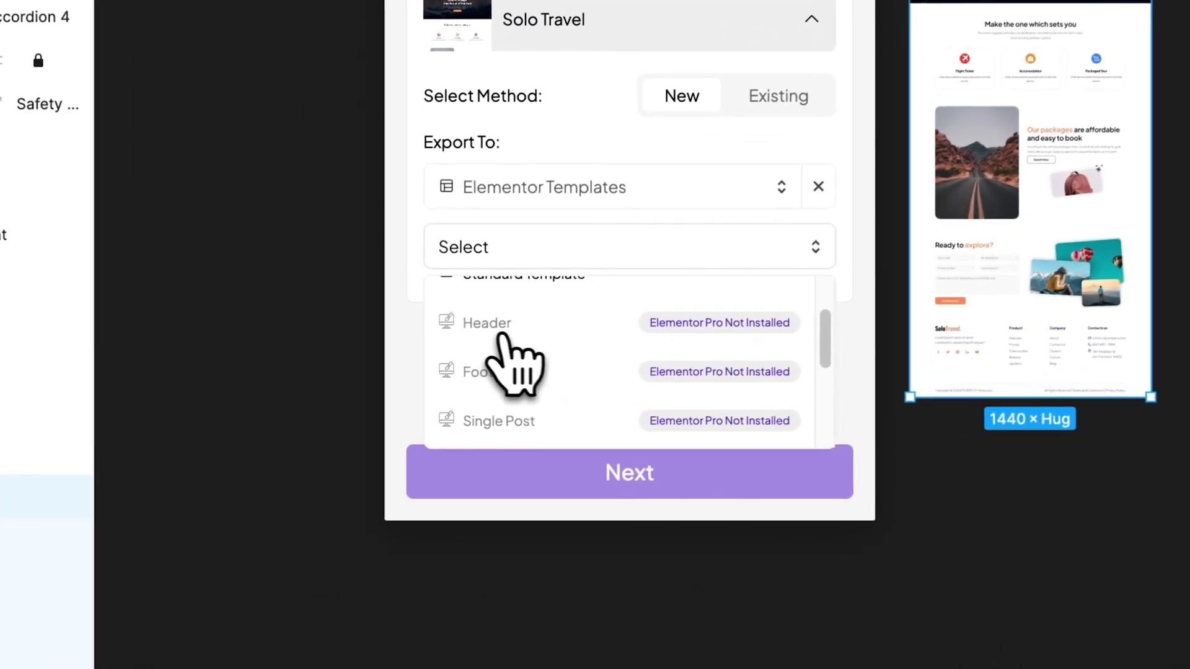
scroll(384, 515, "up", 1)
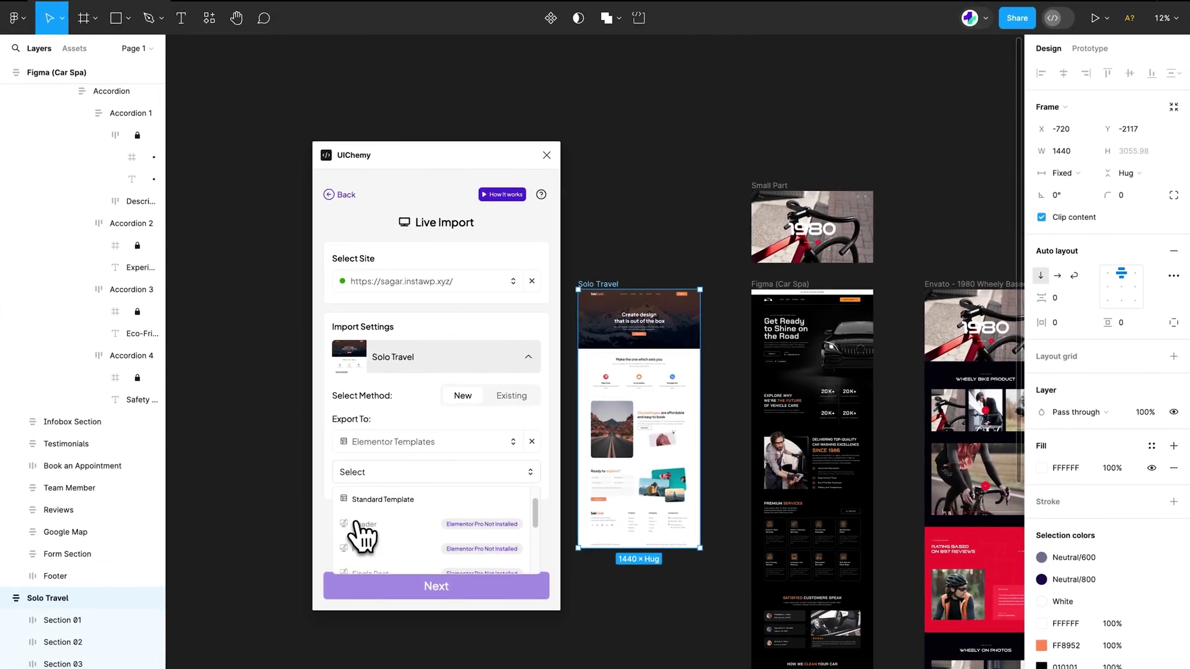
scroll(372, 527, "up", 1)
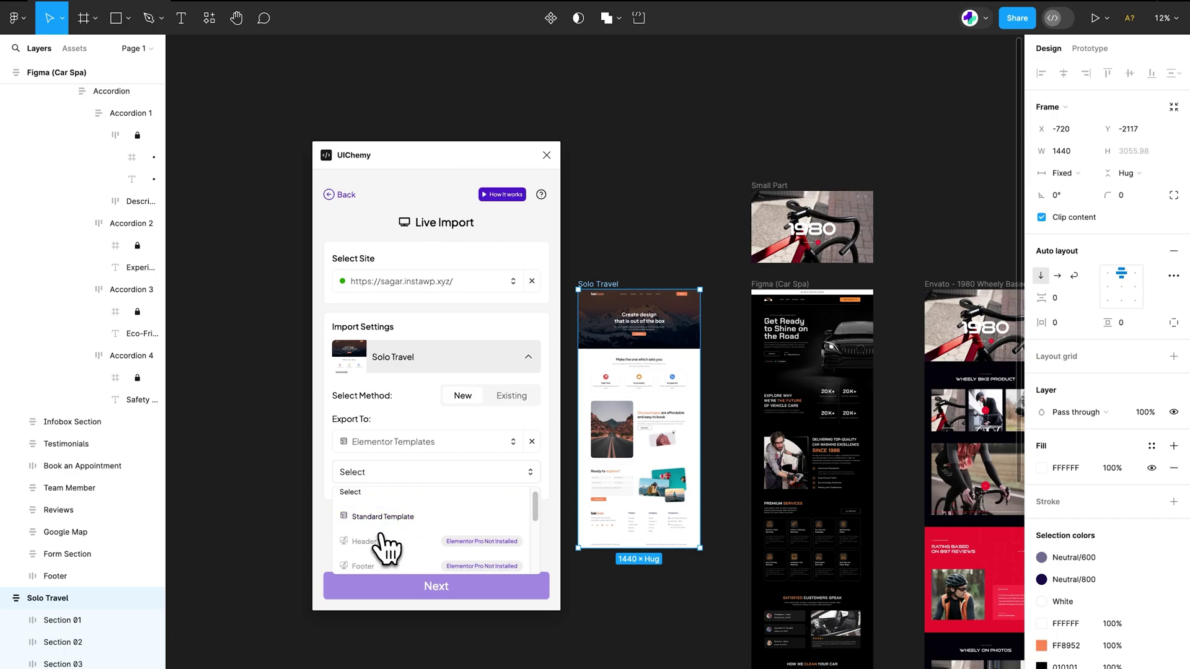
scroll(377, 544, "down", 1)
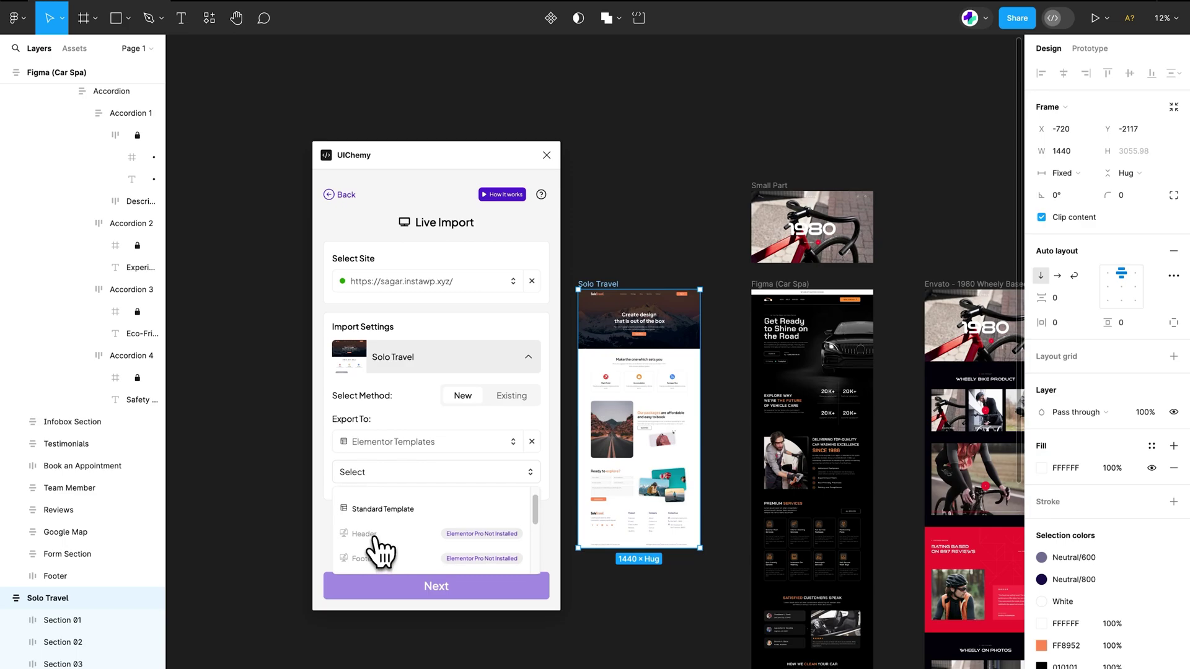
scroll(380, 550, "down", 1)
scroll(382, 551, "up", 1)
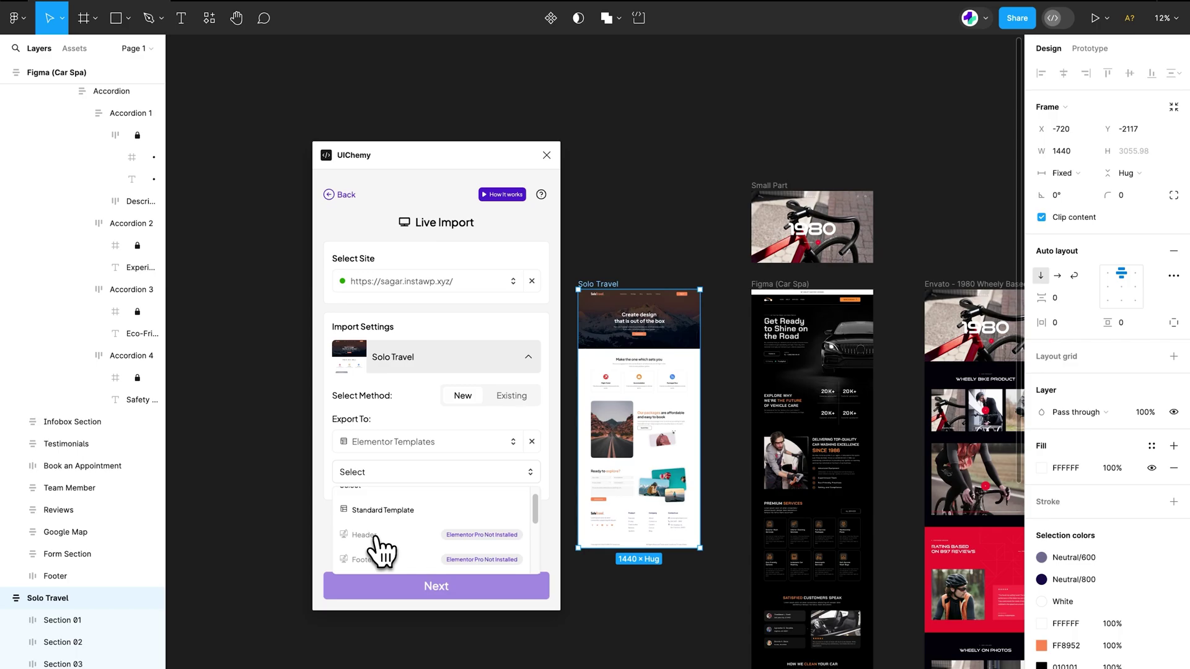
scroll(391, 543, "up", 1)
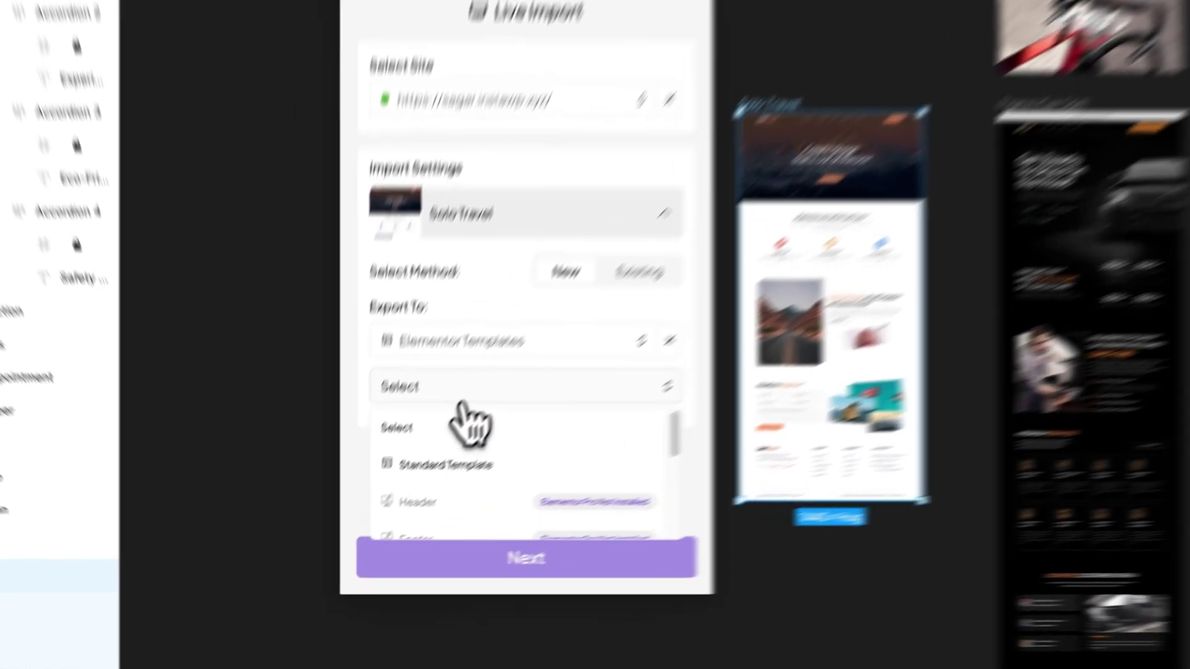
Try Nexter Templates as the destination, testing Standard Template and Header types.
left_click(402, 472)
left_click(401, 441)
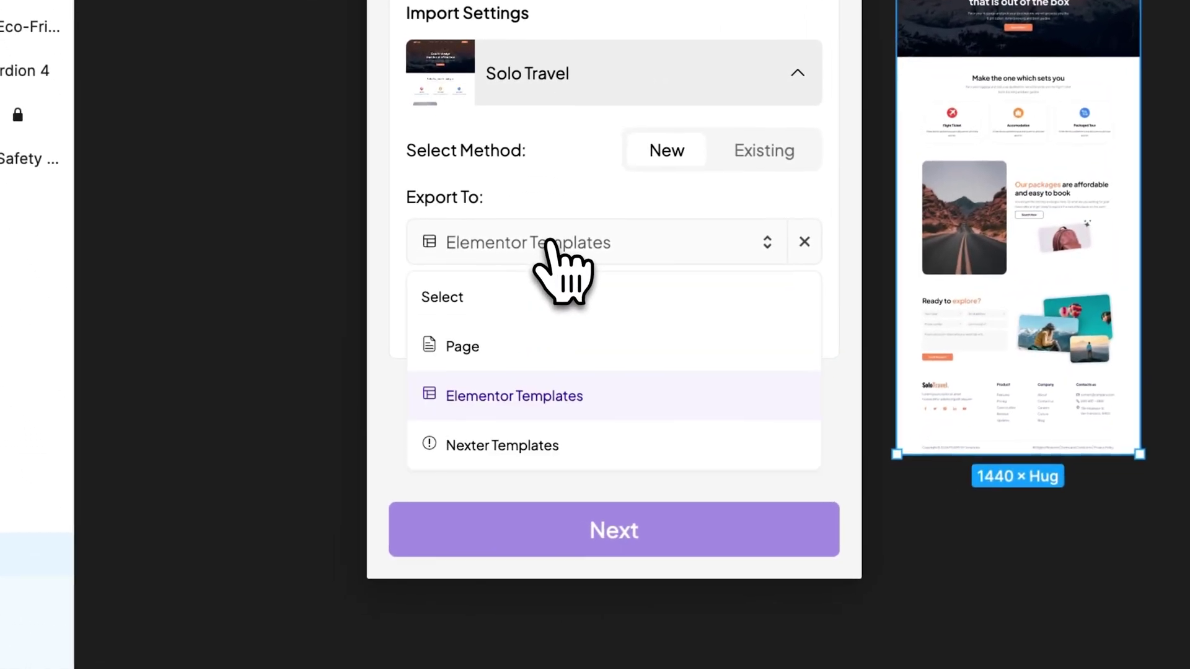
left_click(518, 444)
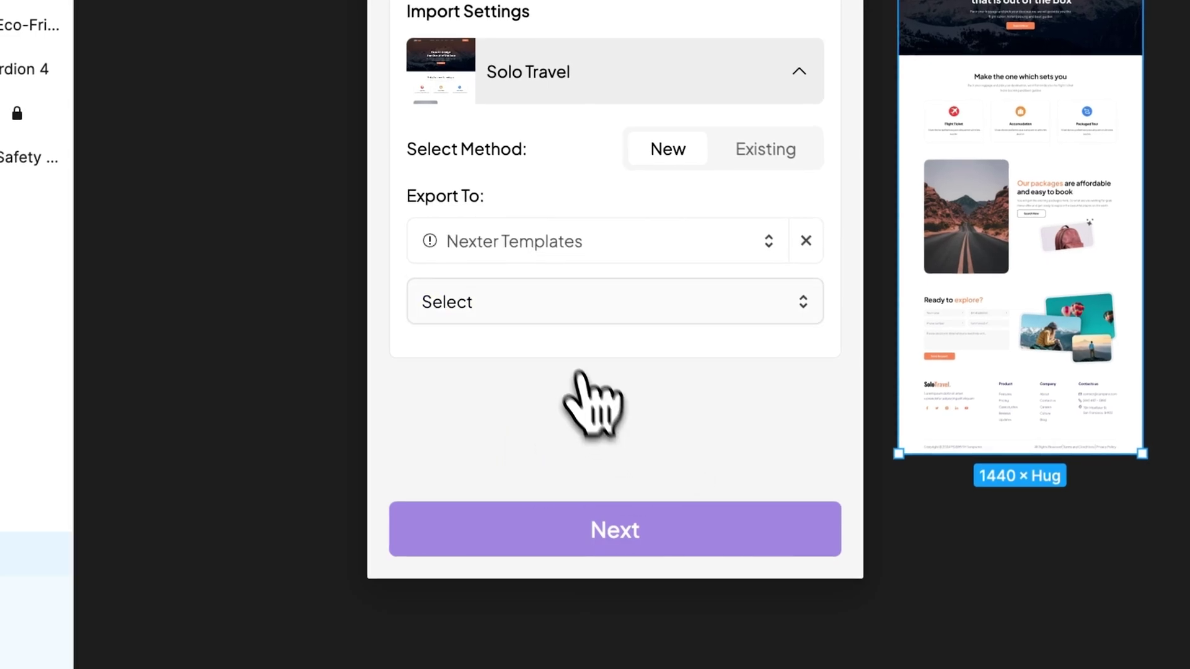
left_click(537, 313)
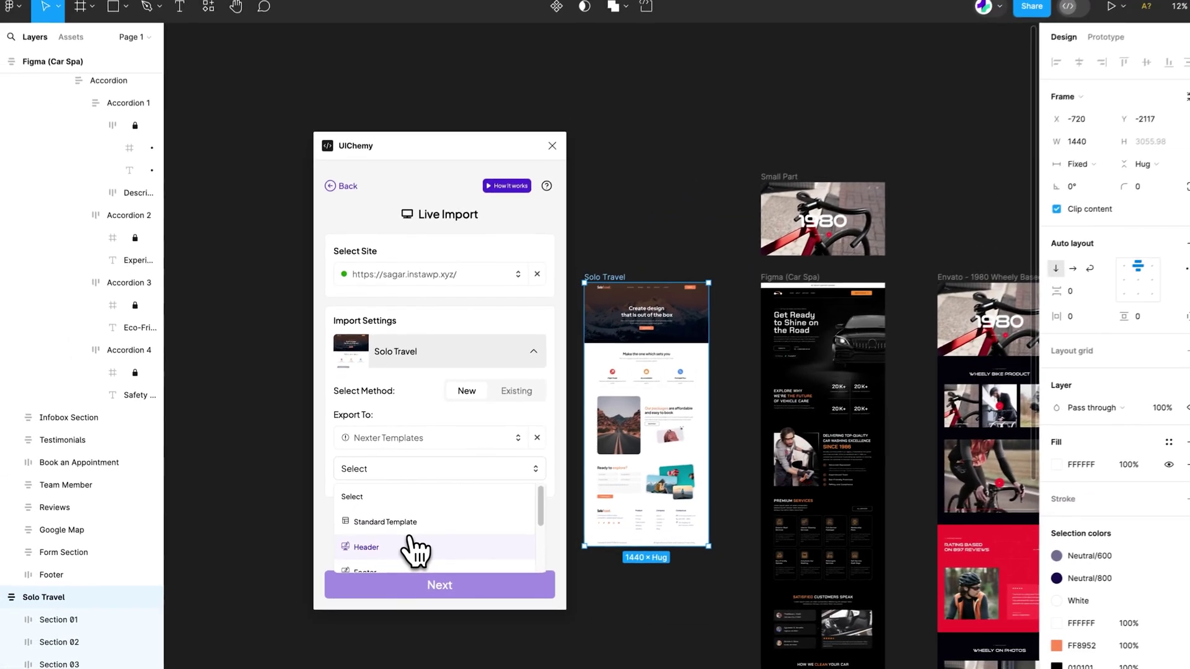
scroll(412, 552, "down", 3)
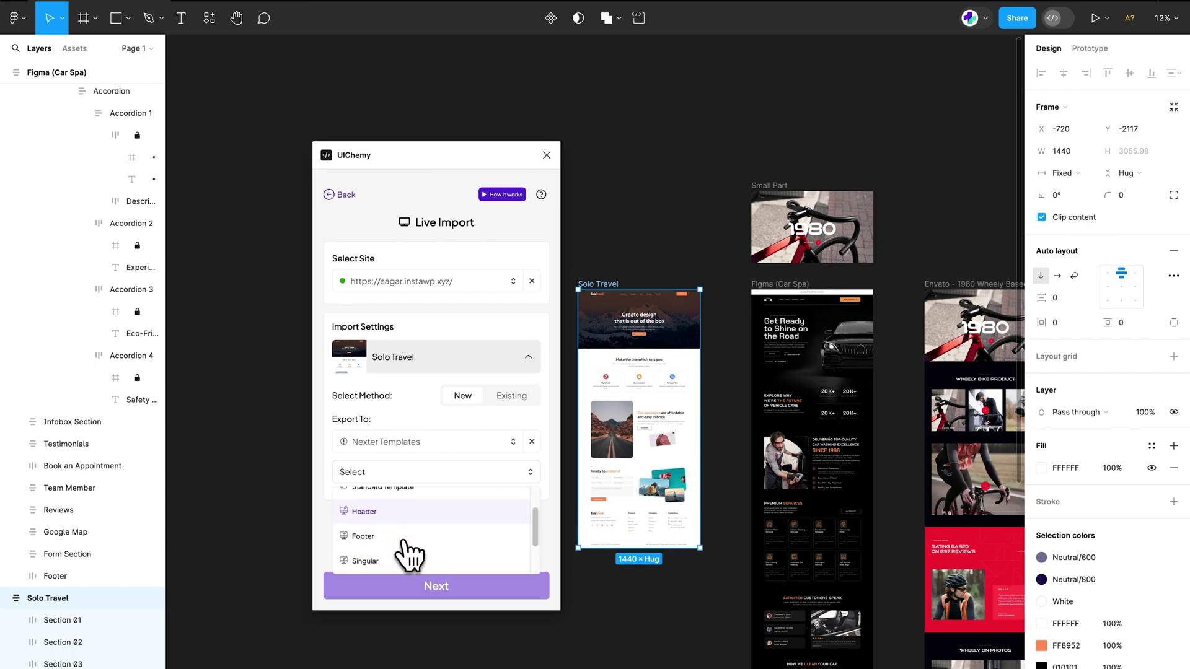
scroll(406, 555, "up", 3)
left_click(400, 545)
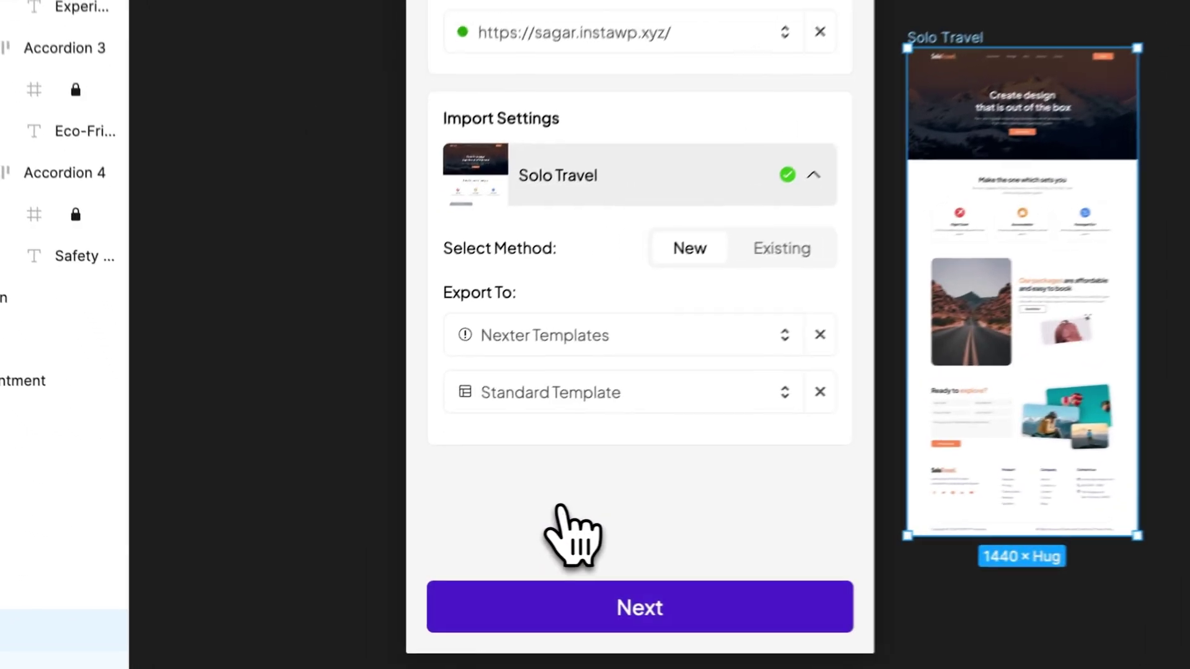
left_click(589, 397)
left_click(532, 534)
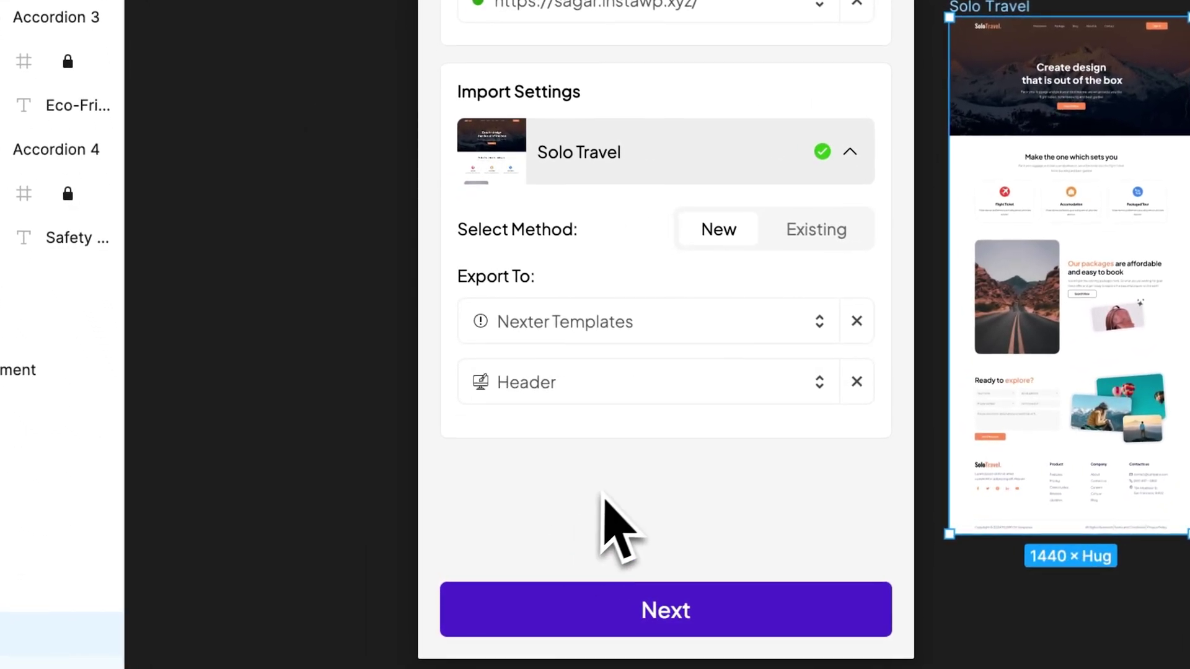
Switch the destination to Elementor Templates with the Standard Template type.
left_click(580, 322)
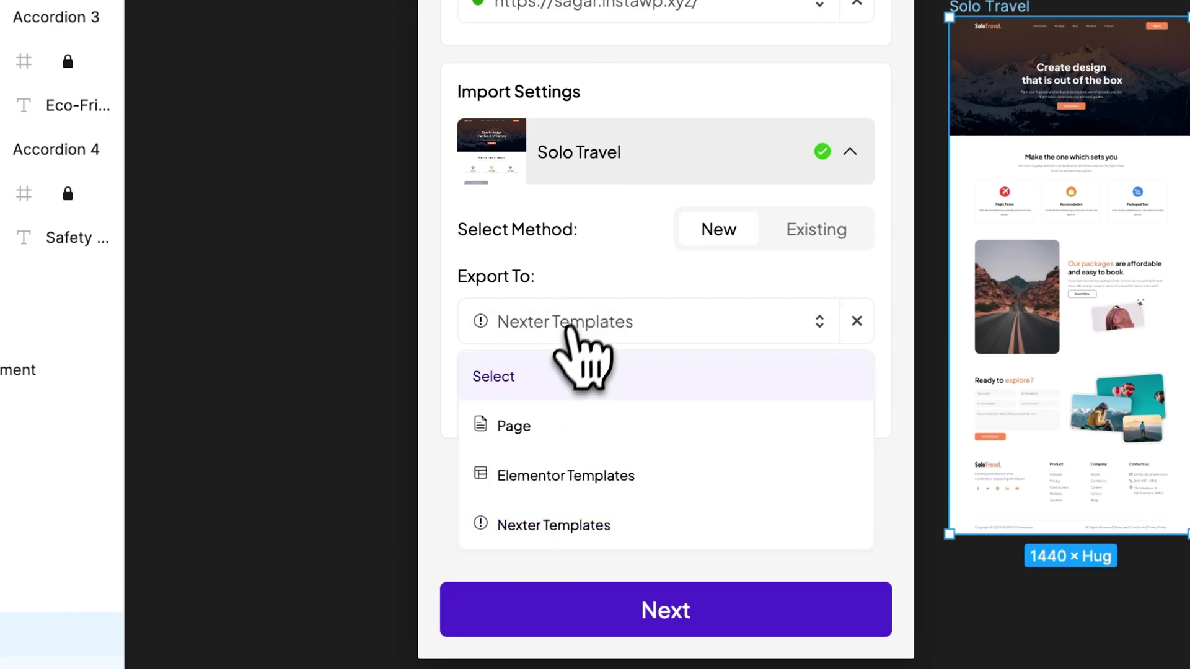
left_click(558, 426)
left_click(576, 329)
left_click(561, 476)
left_click(581, 396)
left_click(580, 484)
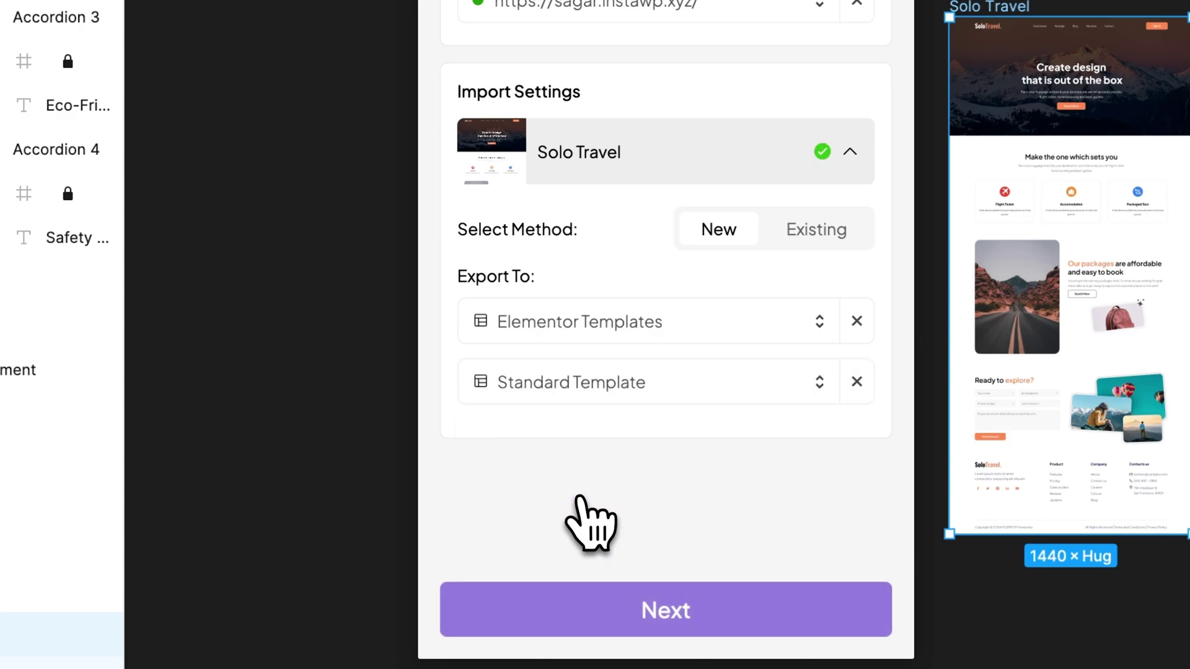
Continue to Import All and upload the Solo Travel row to the WordPress site.
left_click(644, 620)
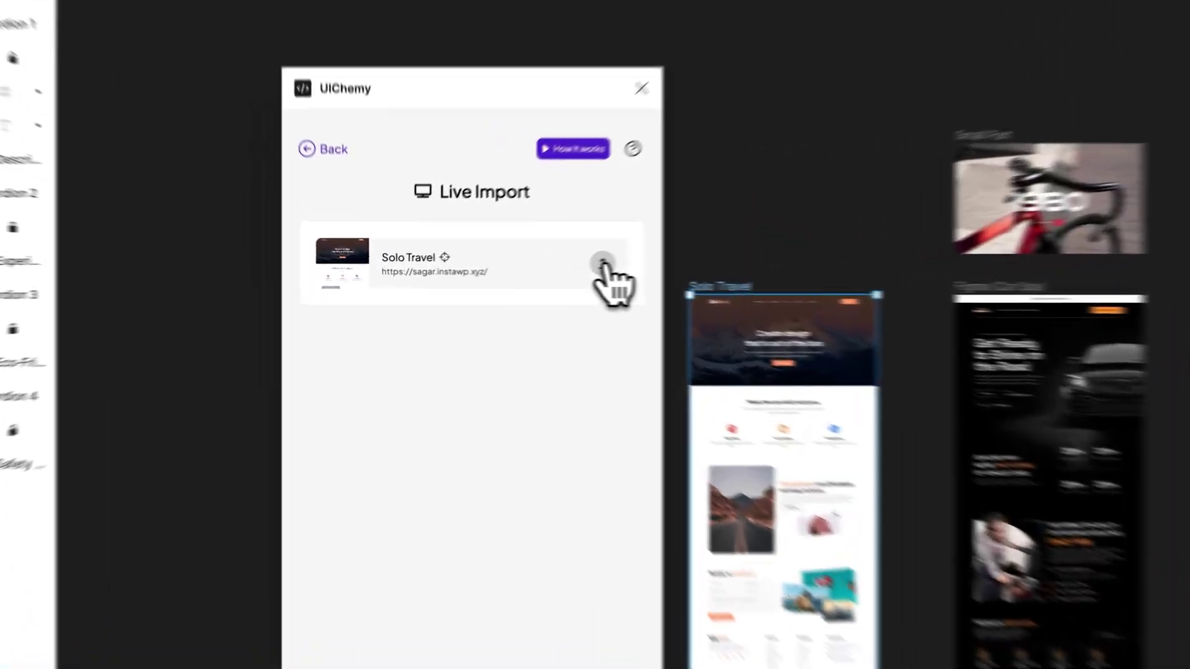
left_click(522, 269)
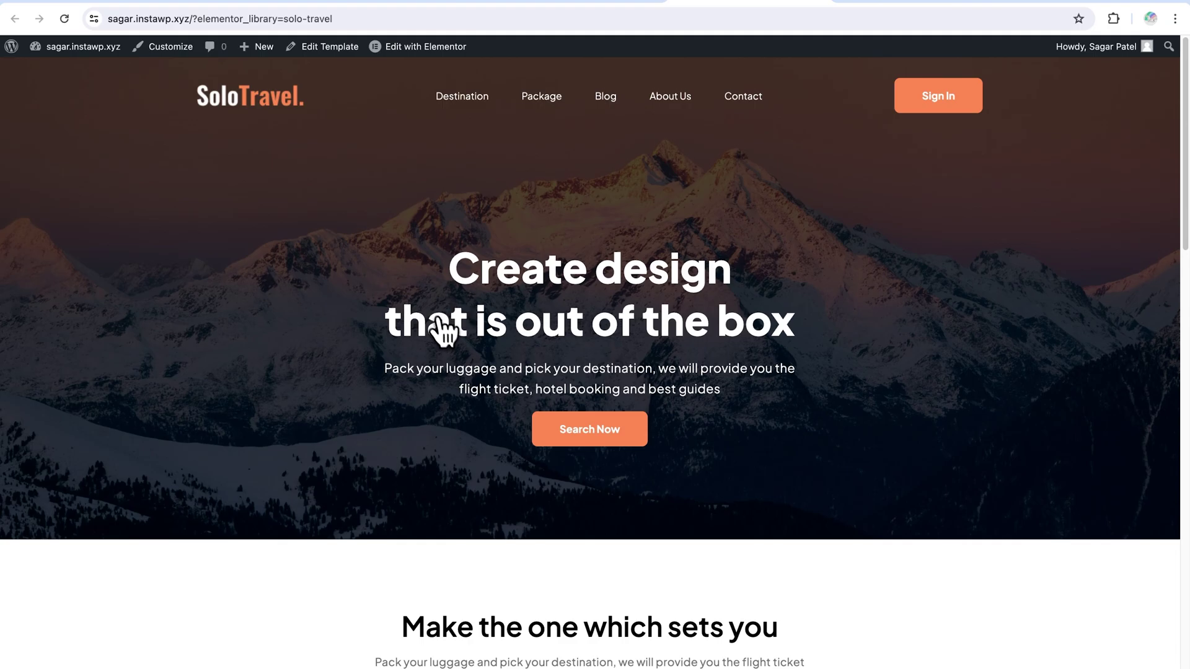
Scroll the imported Solo Travel template and check its hero heading in Elementor.
scroll(458, 335, "down", 10)
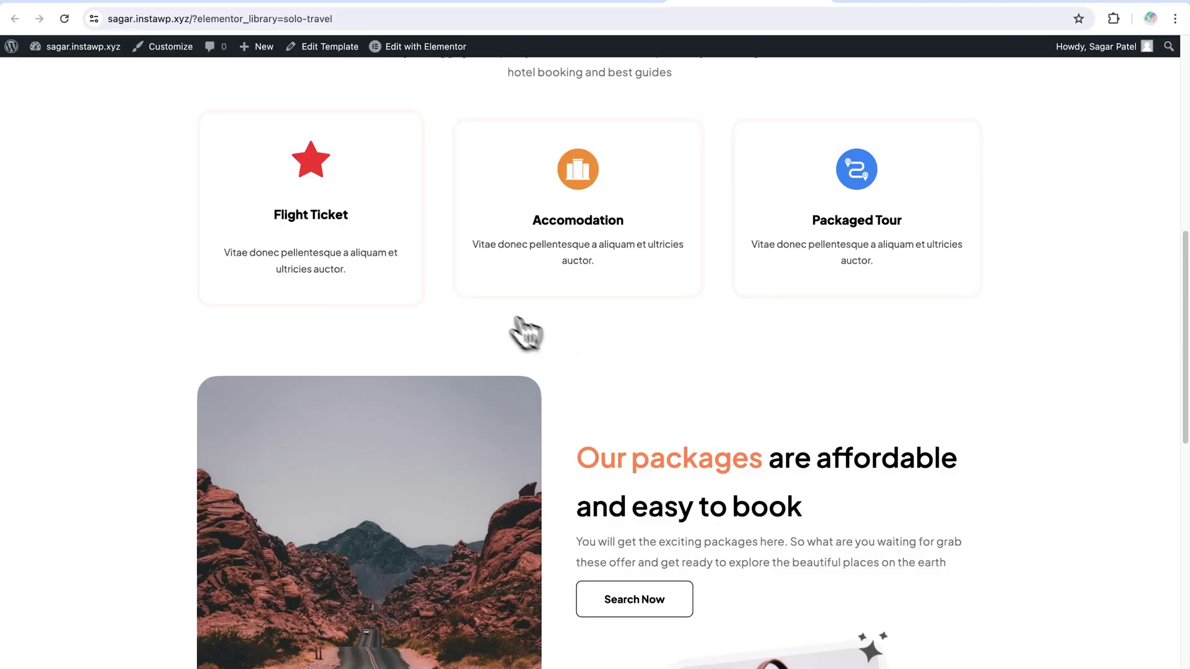
scroll(518, 332, "down", 10)
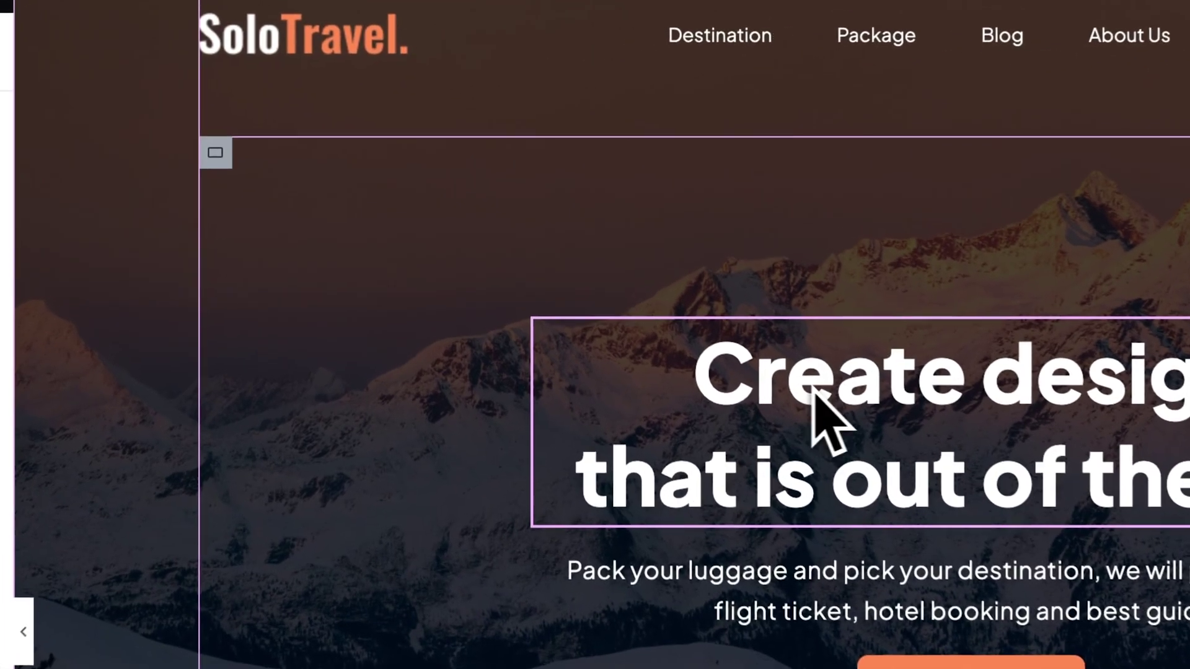
left_click(621, 269)
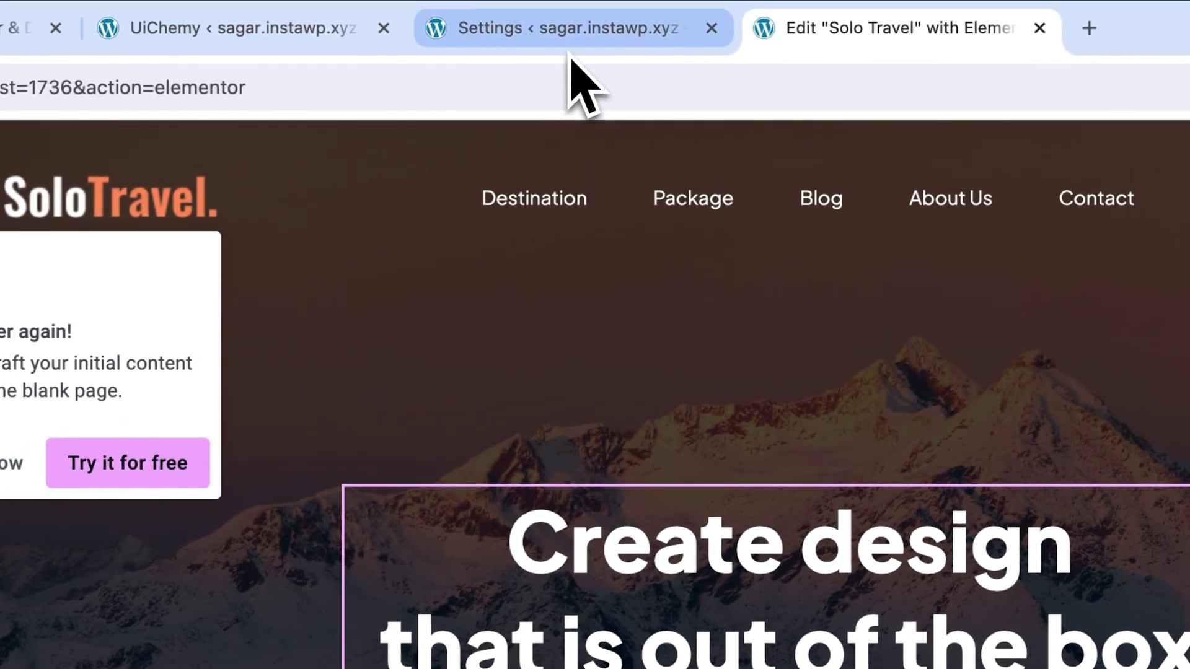
left_click(571, 53)
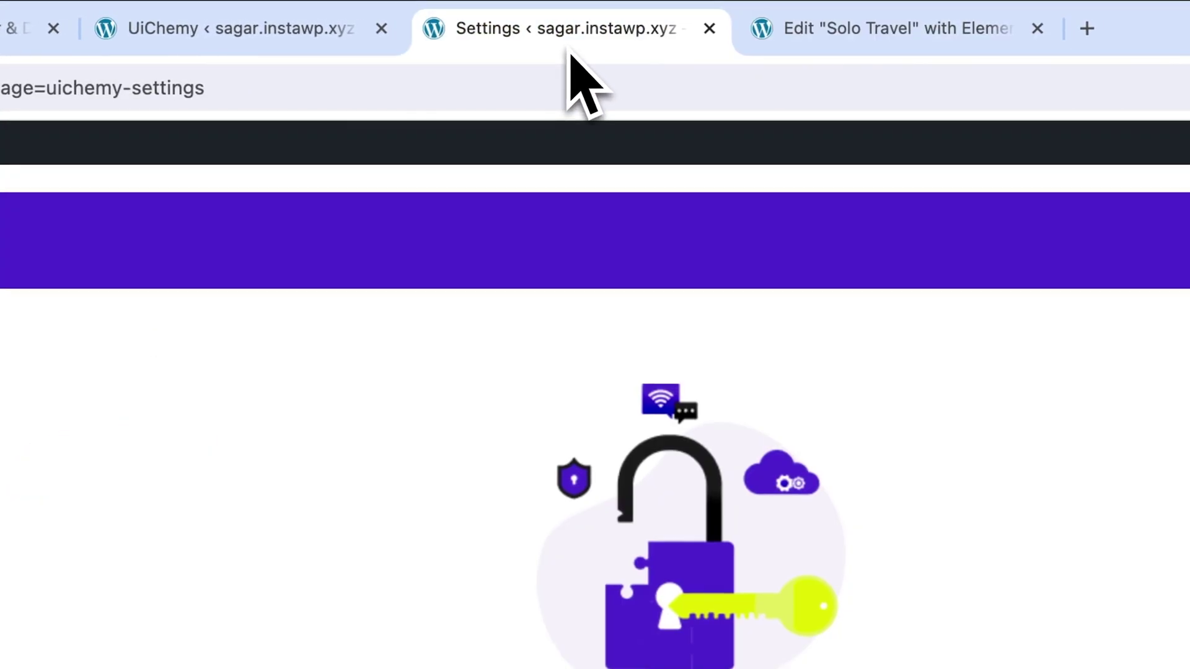
Go back three screens in UIChemy, from Live Import to the Solo Travel Convert screen.
left_click(876, 46)
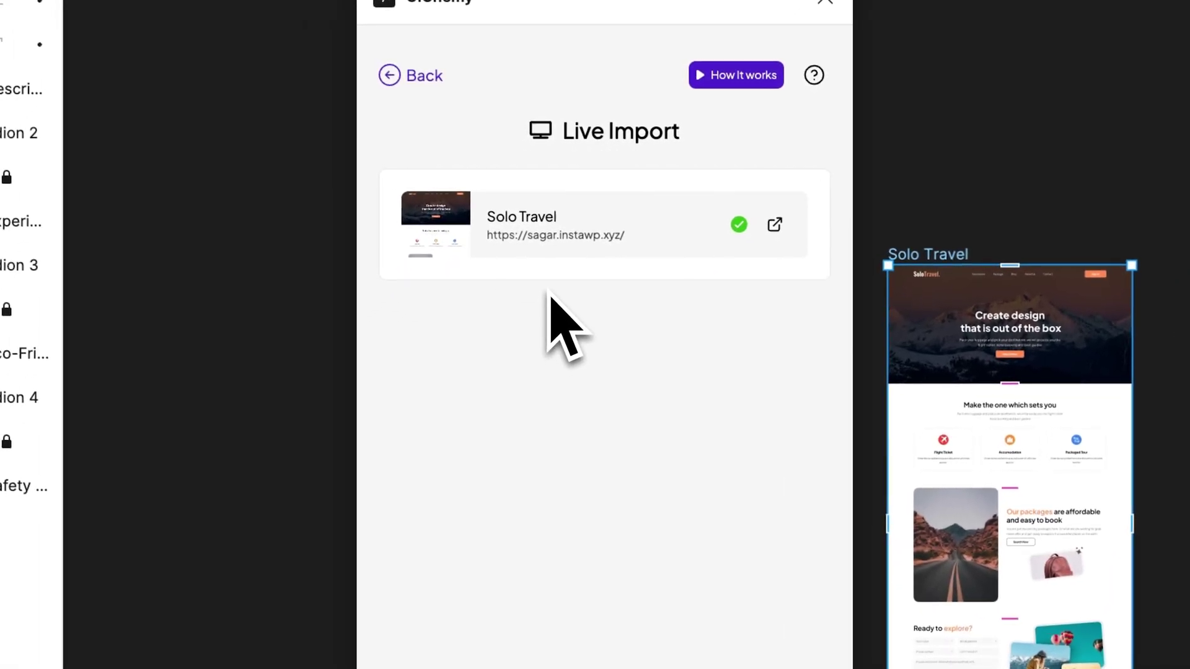
left_click(394, 78)
left_click(394, 78)
left_click(394, 78)
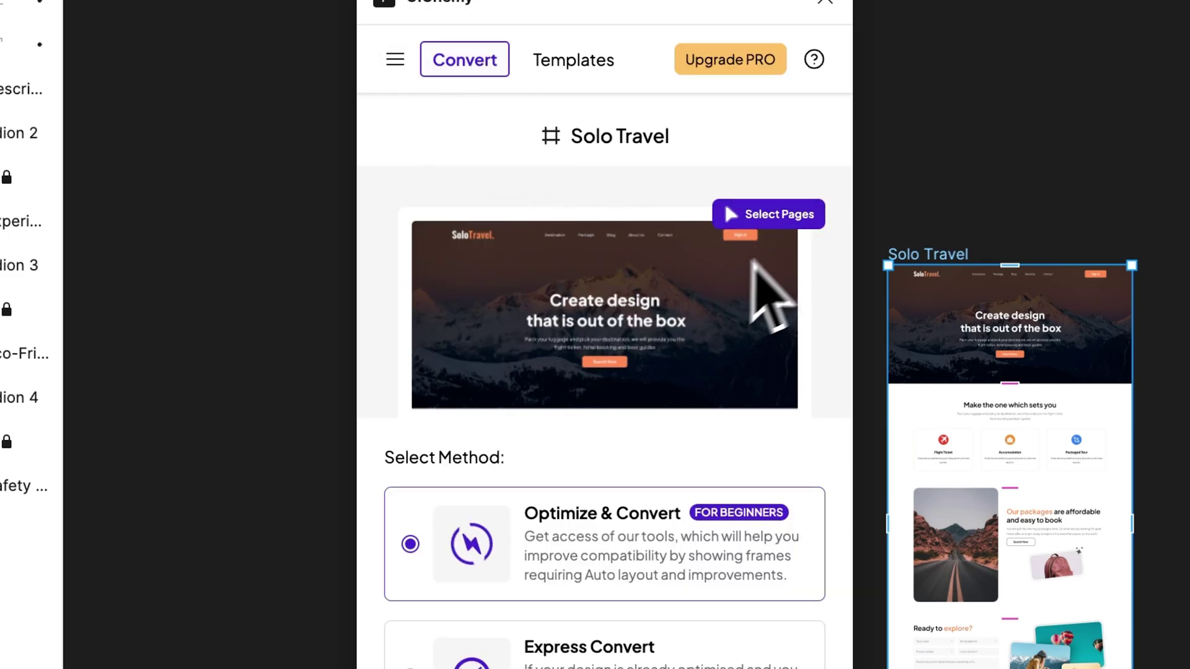
Select the Figma (Car Spa) frame and convert it with Optimize & Convert.
left_click(776, 218)
left_click(635, 319)
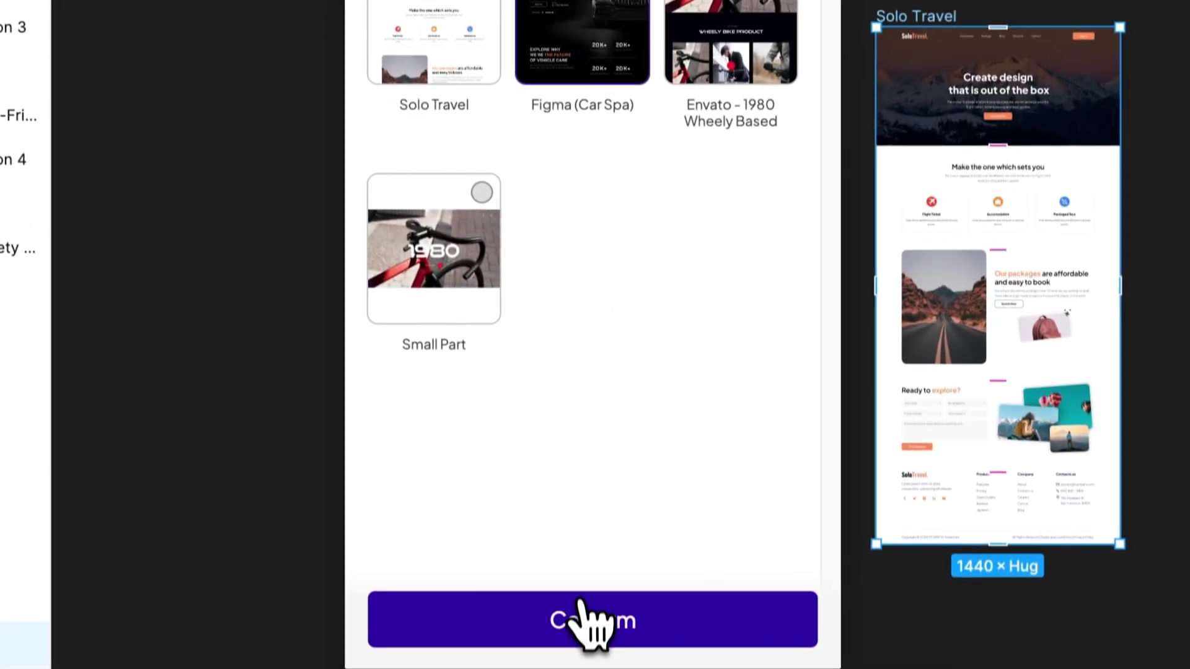
left_click(590, 617)
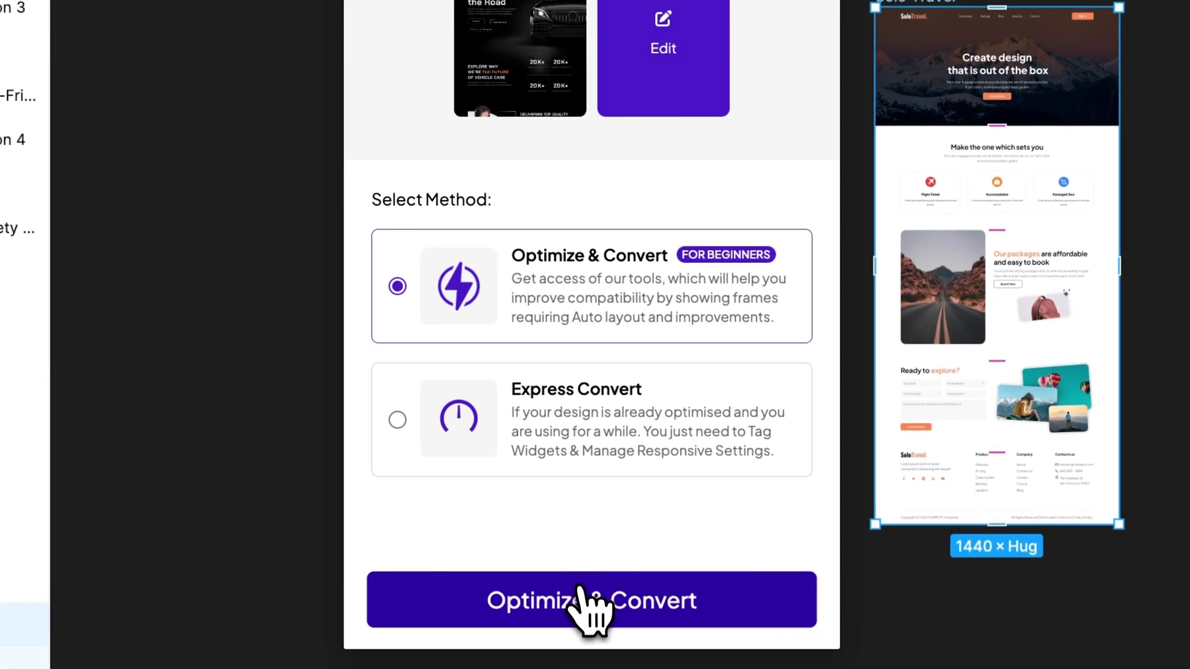
left_click(583, 598)
left_click(558, 602)
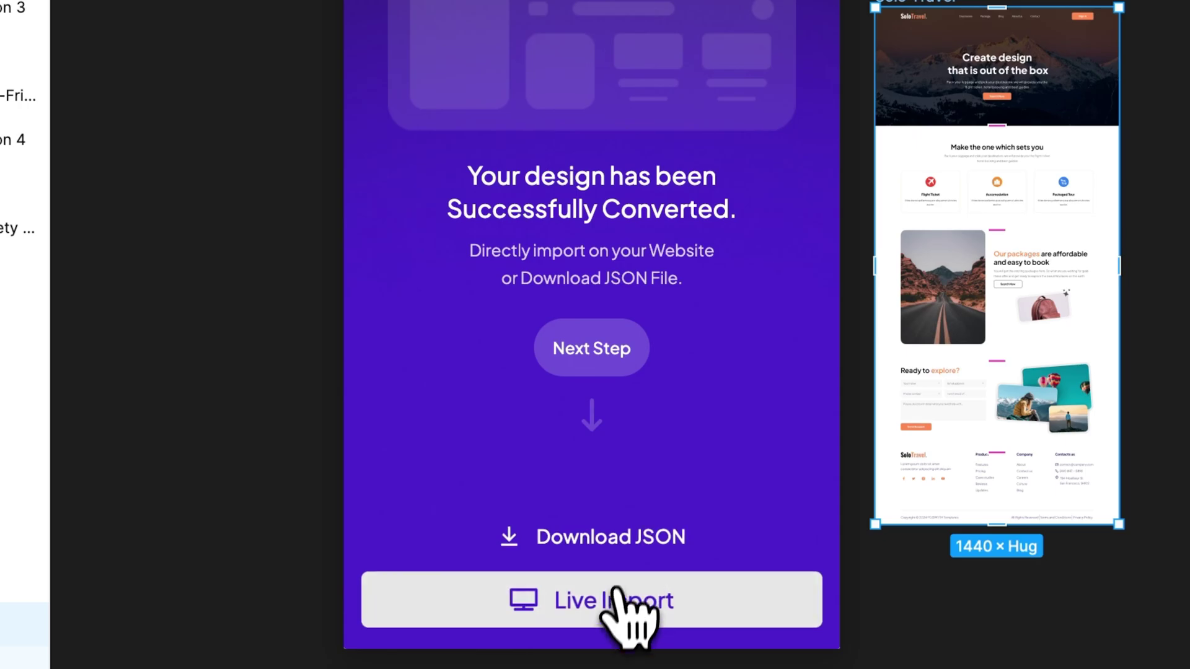
Start a live import and set the Figma (Car Spa) import method to Existing.
left_click(617, 605)
left_click(622, 141)
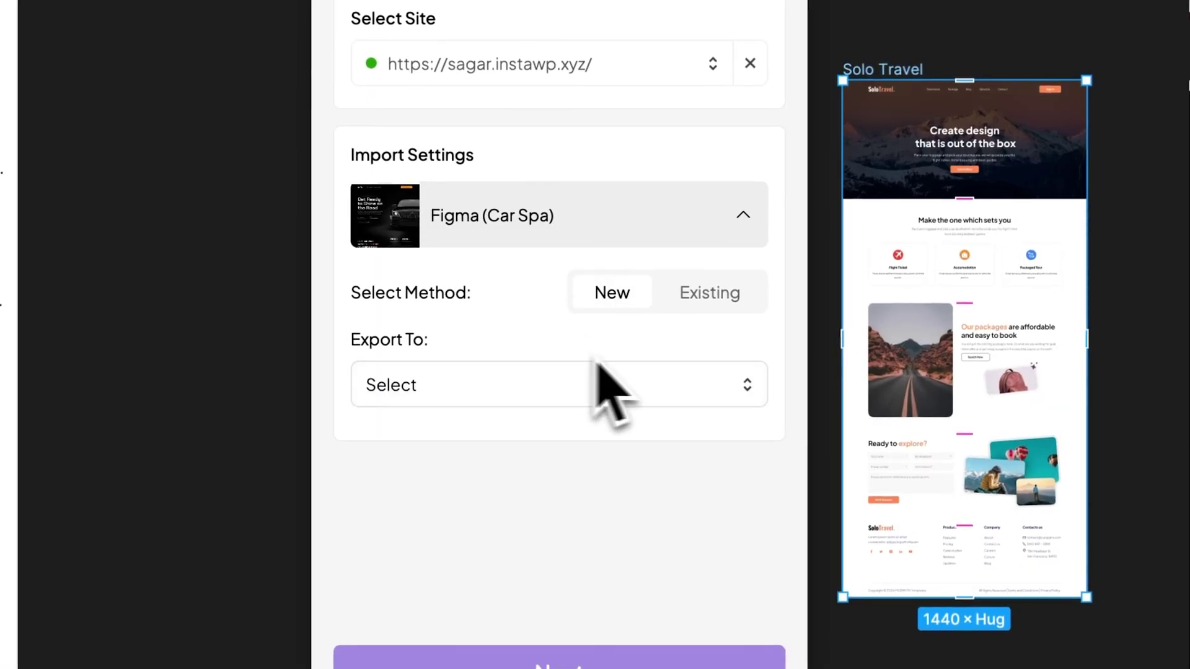
left_click(700, 306)
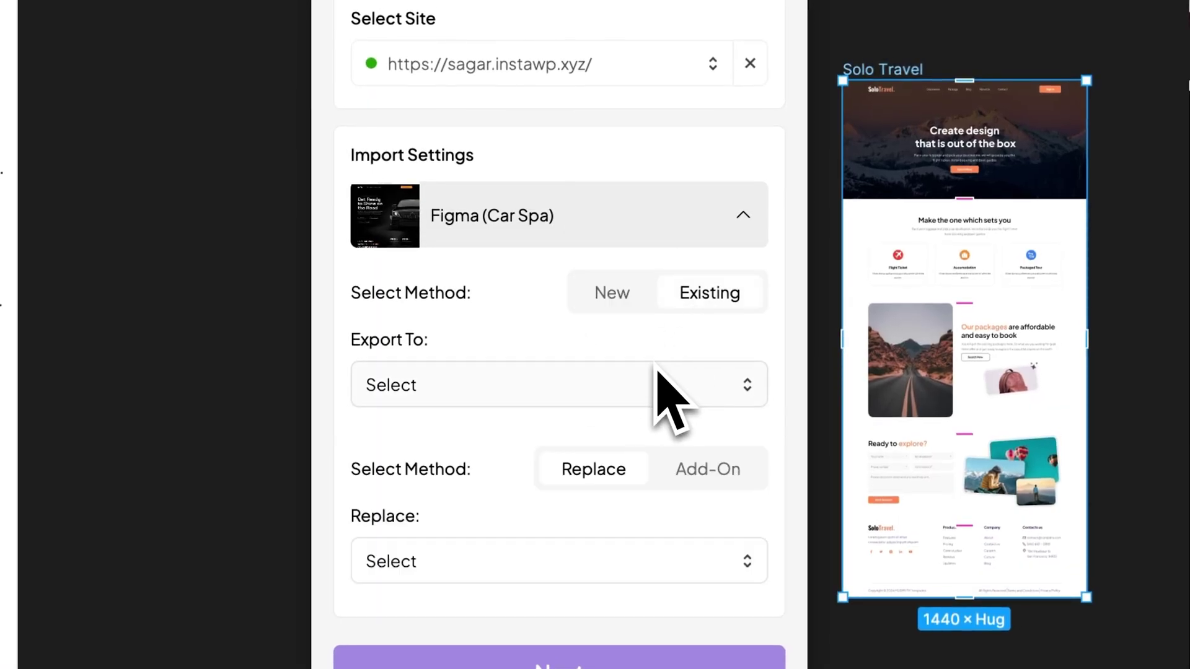
left_click(567, 385)
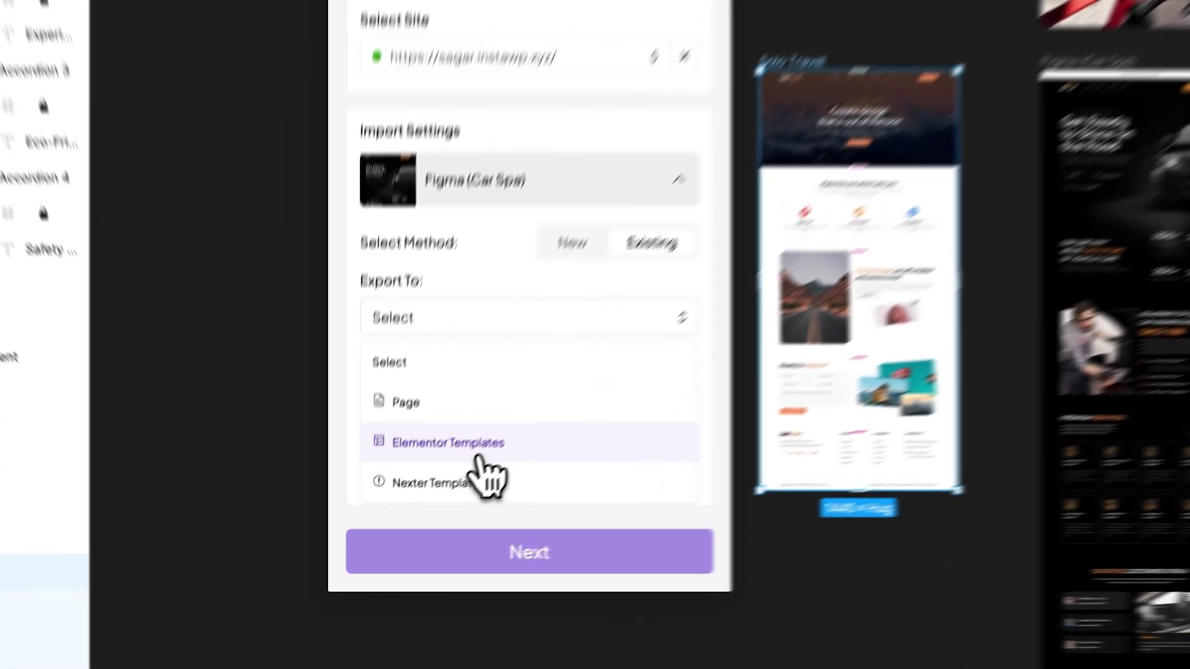
Import Figma (Car Spa) into Elementor Templates, replacing the existing Solo Travel template.
left_click(406, 523)
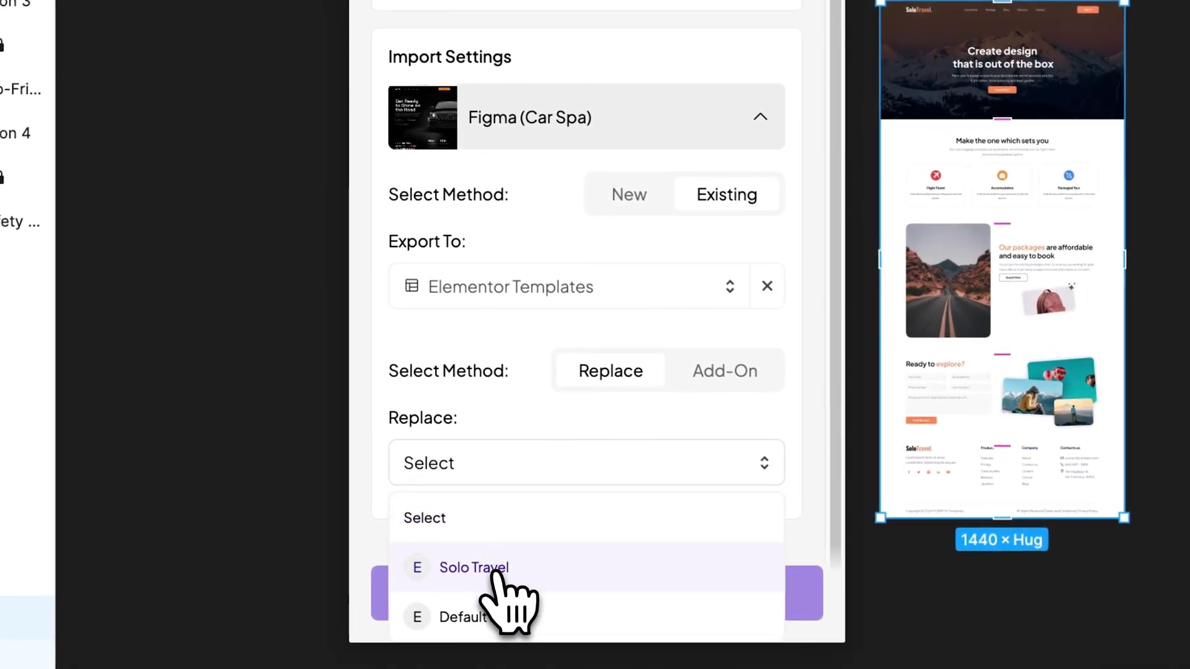
left_click(521, 569)
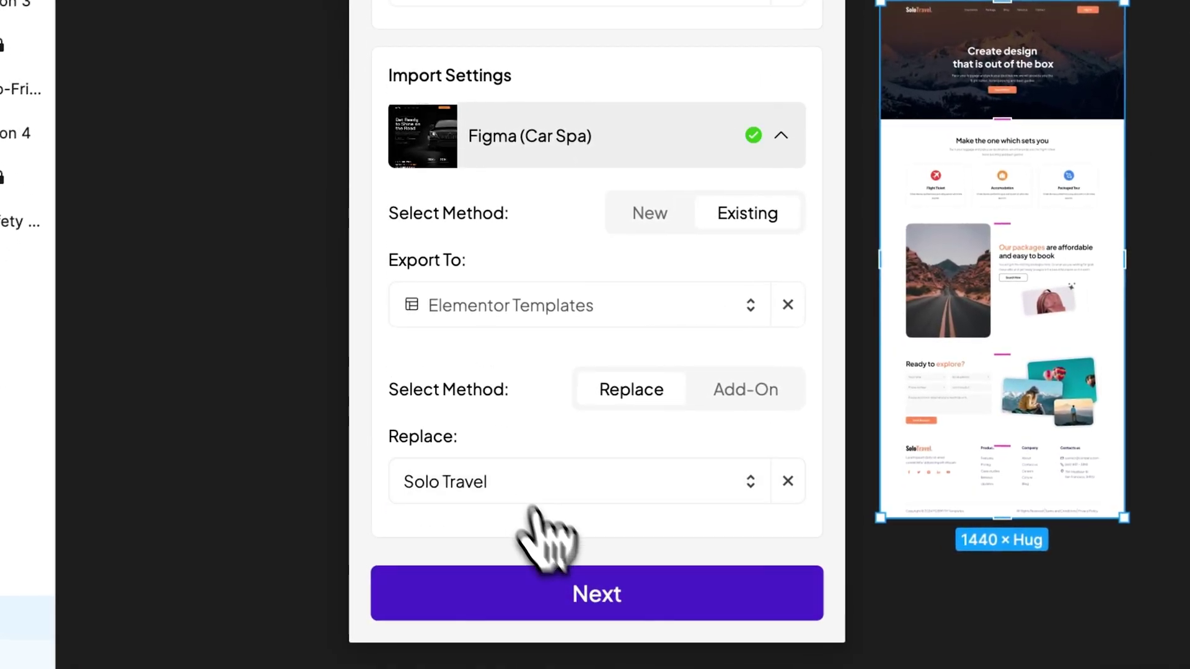
left_click(576, 605)
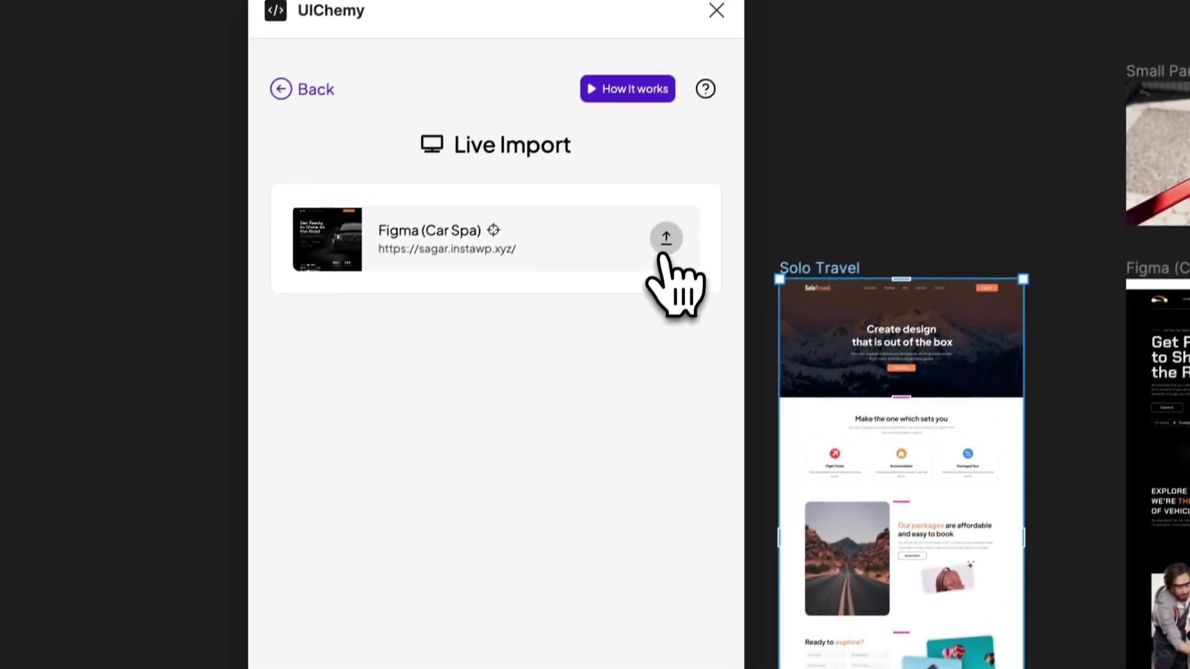
left_click(665, 242)
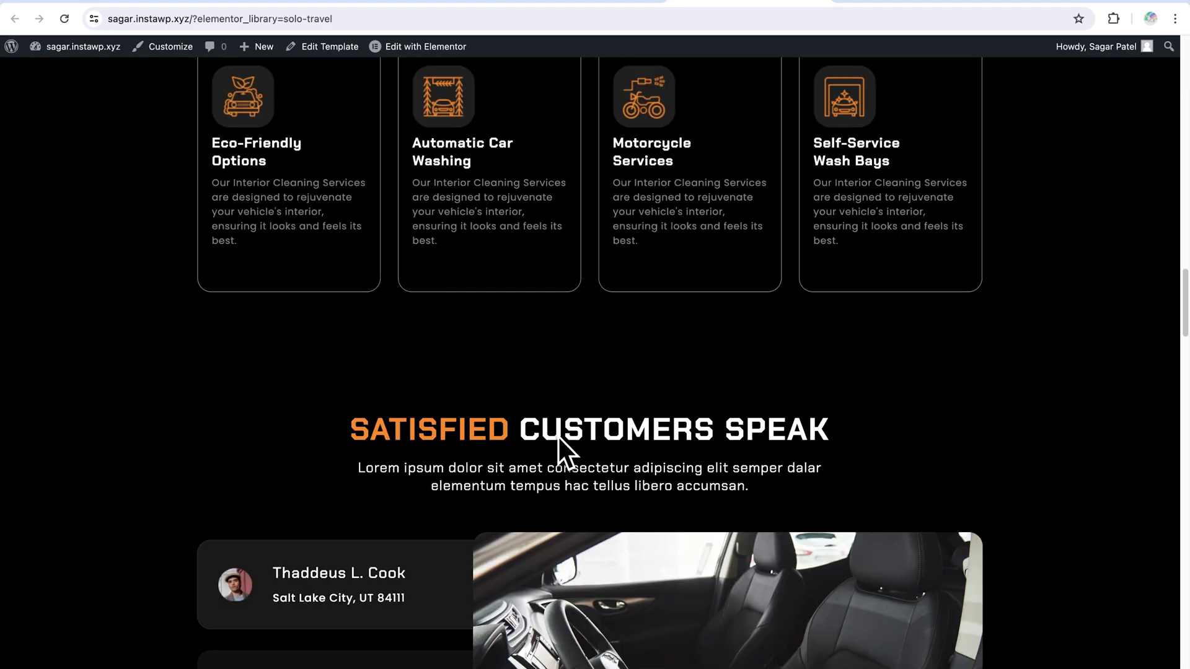
scroll(558, 437, "down", 15)
Review the Car Spa design now shown on the Solo Travel template preview.
scroll(559, 437, "up", 15)
left_click(578, 1)
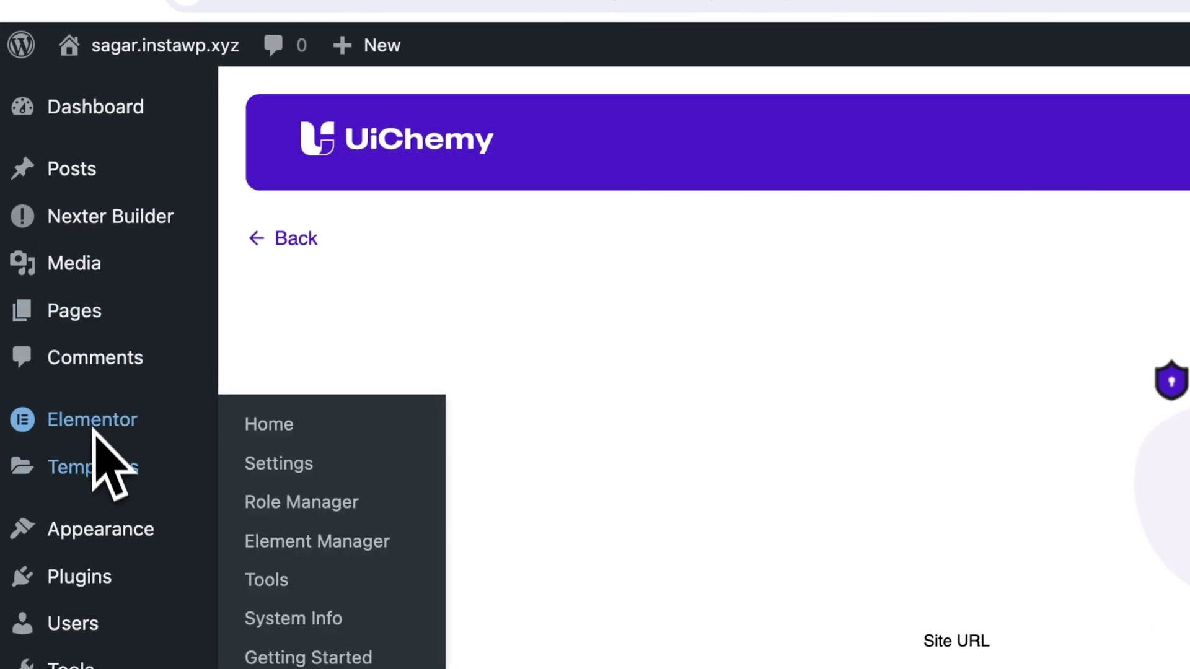
Open Templates > Saved Templates and close the Elementor editor tab.
mouse_move(95, 448)
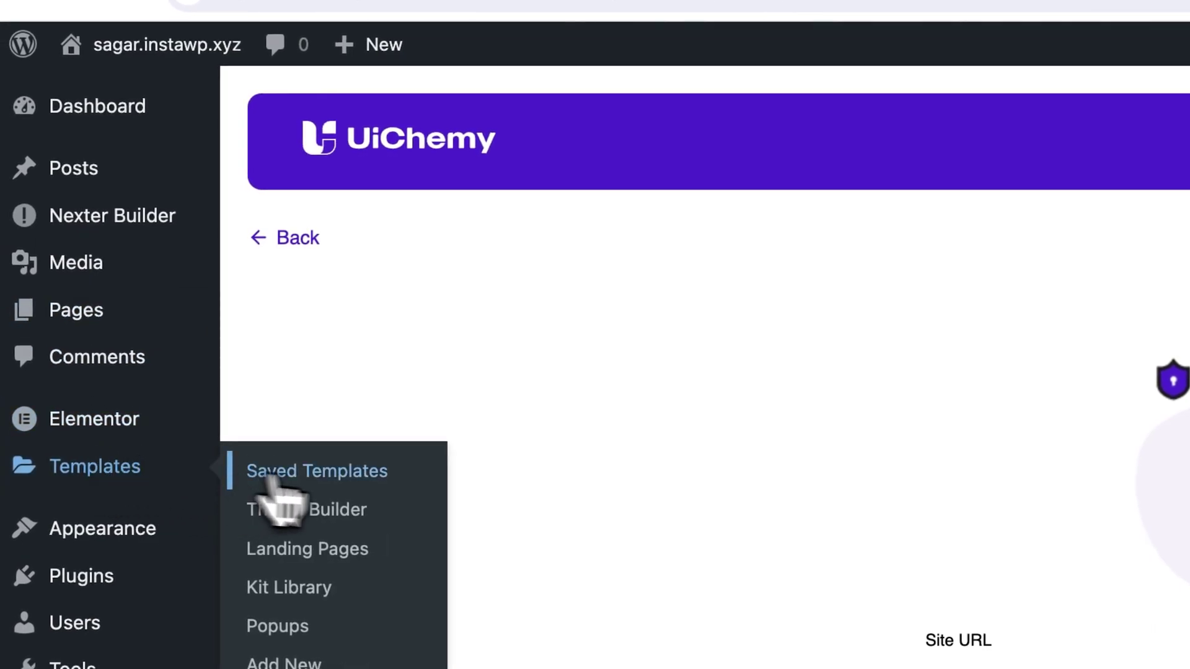
left_click(346, 479)
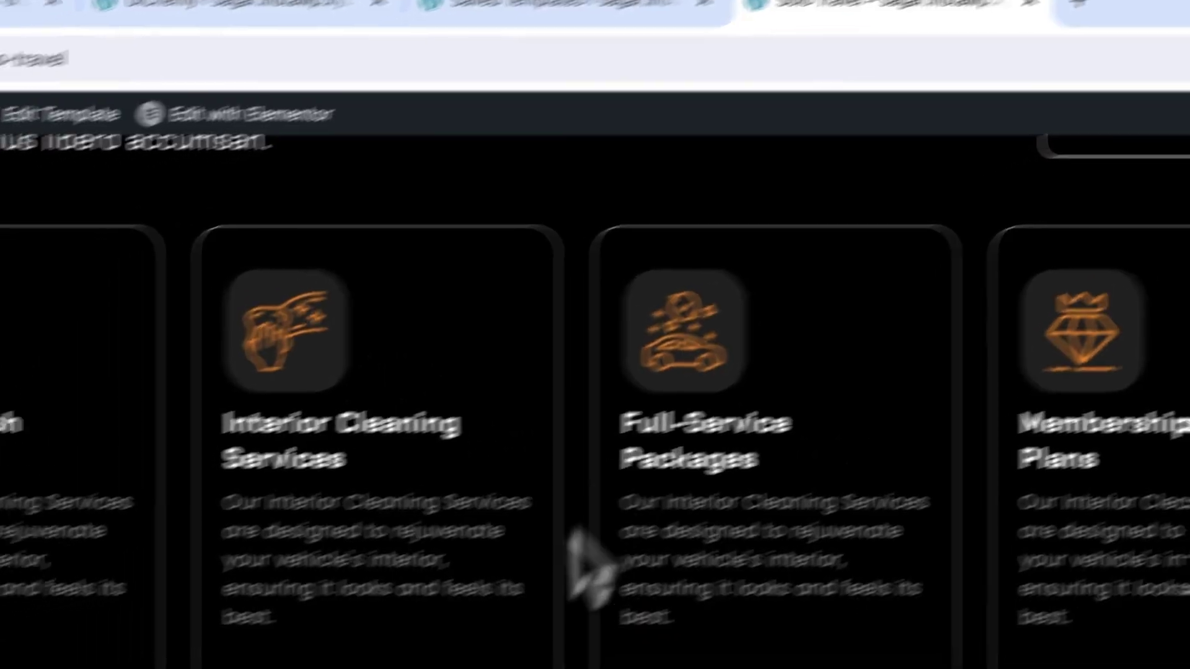
scroll(620, 589, "up", 10)
scroll(731, 632, "down", 15)
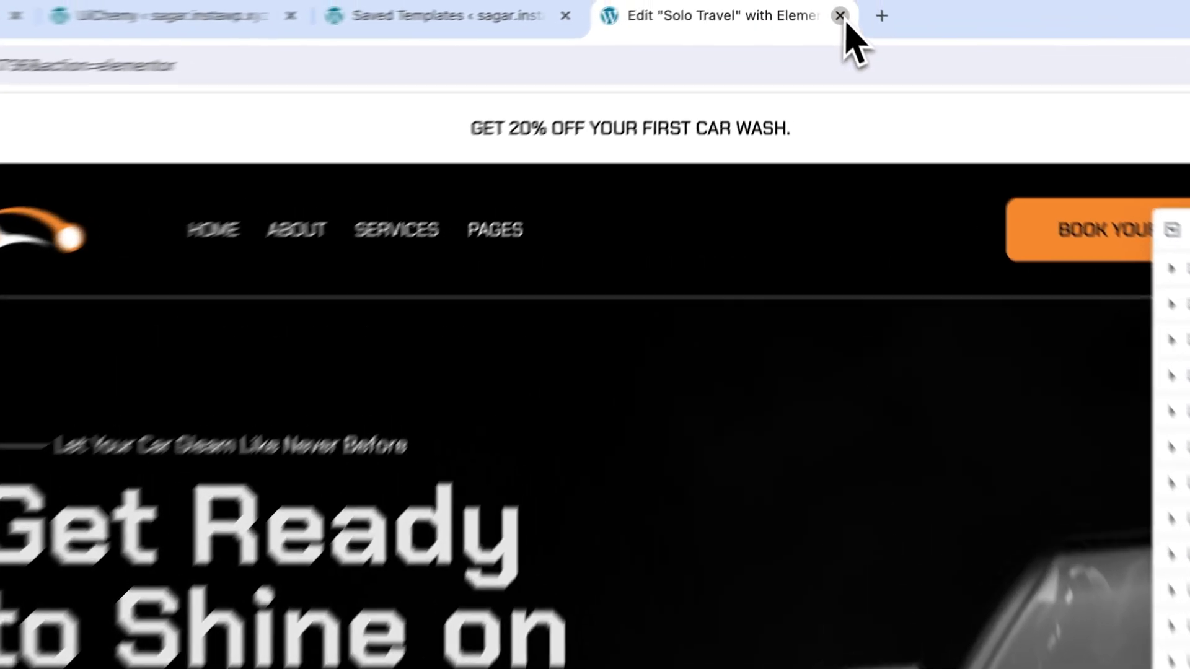
left_click(815, 2)
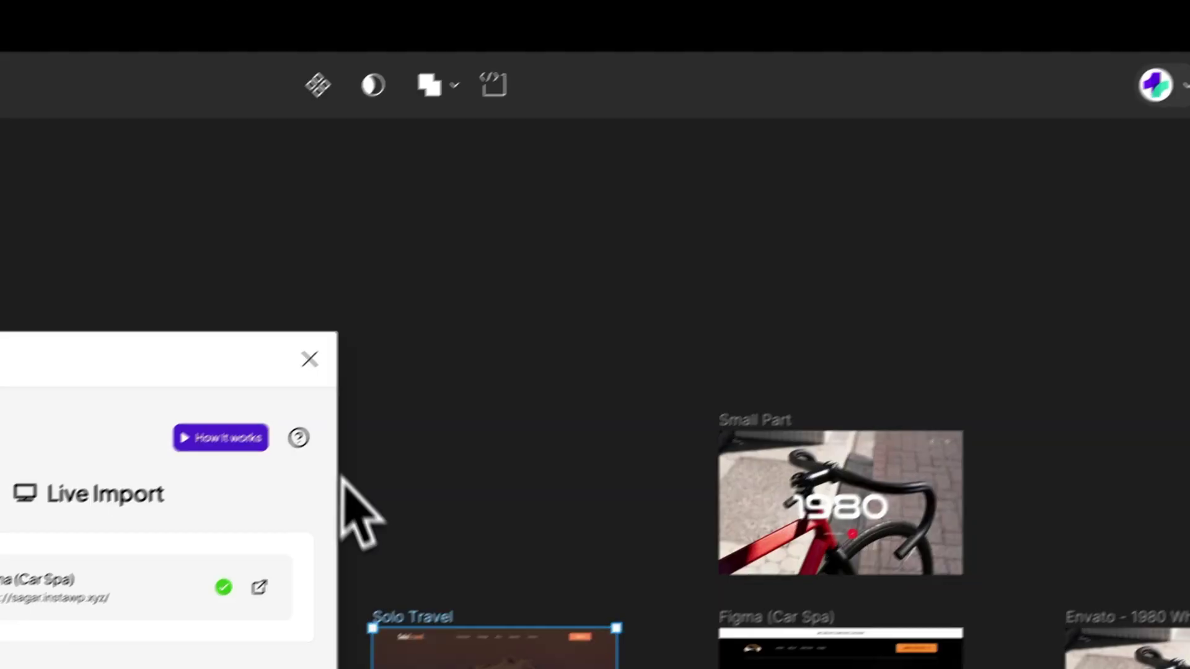
Go back to page conversion and convert the Small Part frame with Optimize & Convert.
left_click(672, 314)
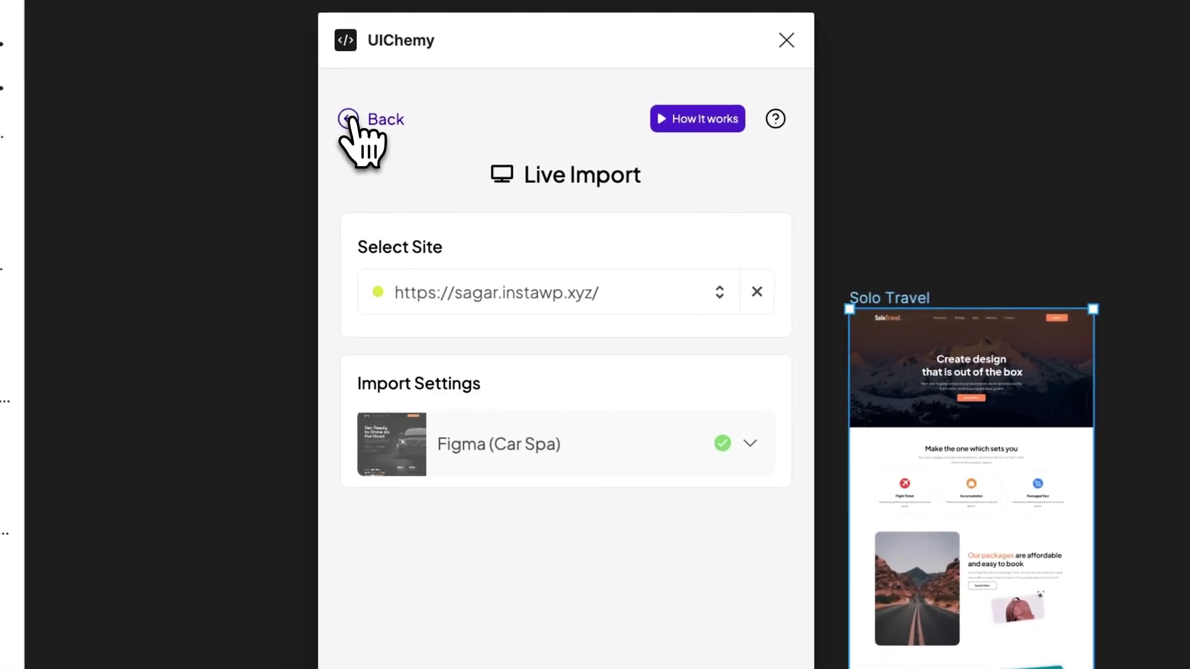
left_click(350, 119)
left_click(760, 259)
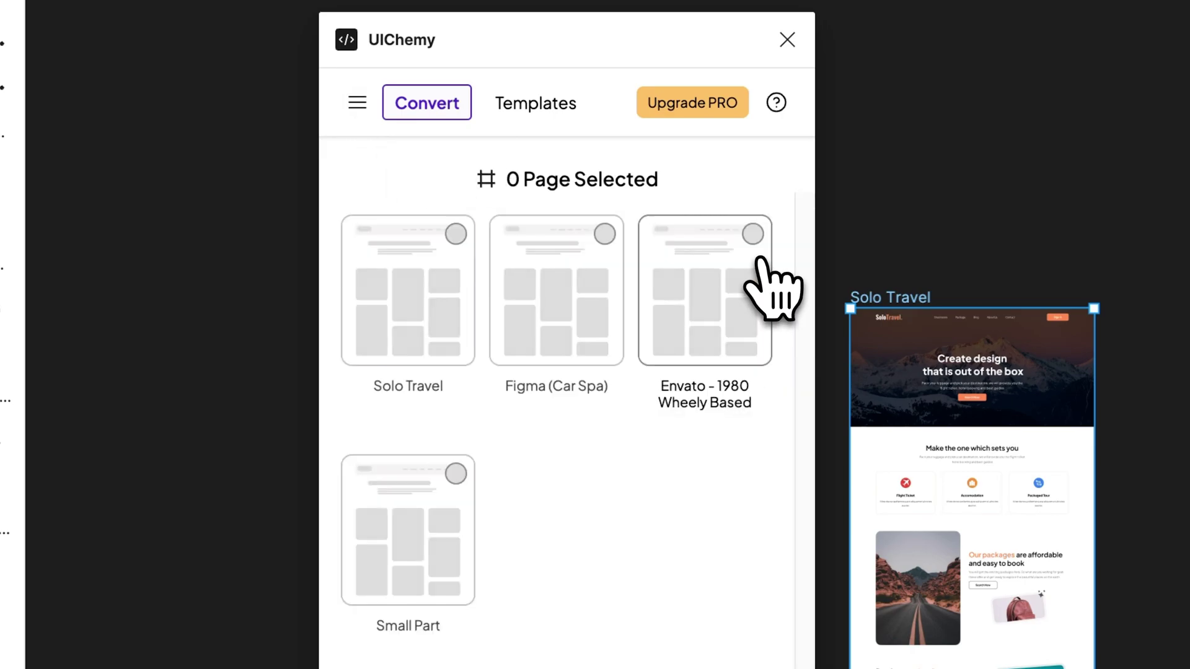
left_click(436, 549)
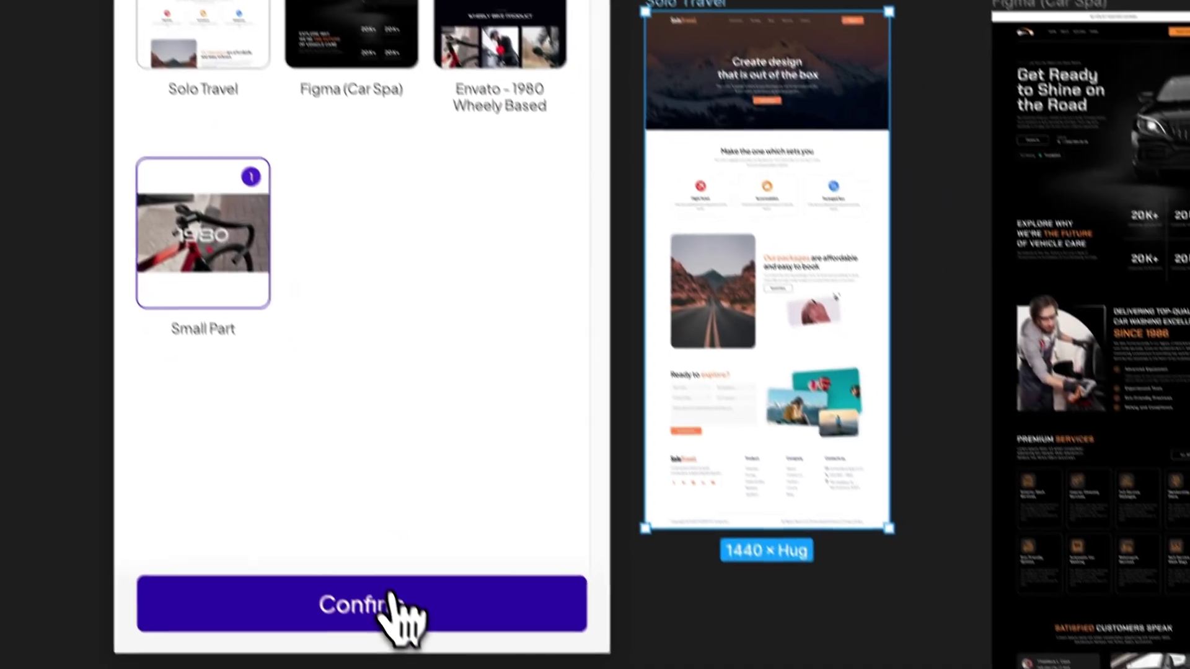
left_click(391, 611)
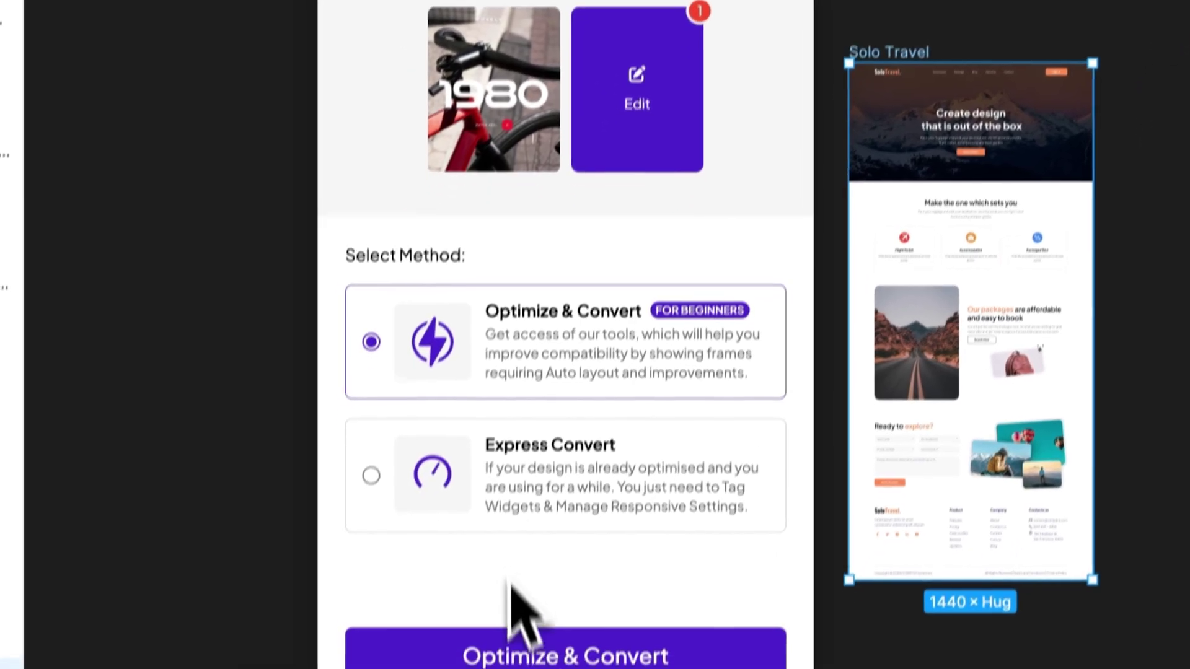
left_click(524, 645)
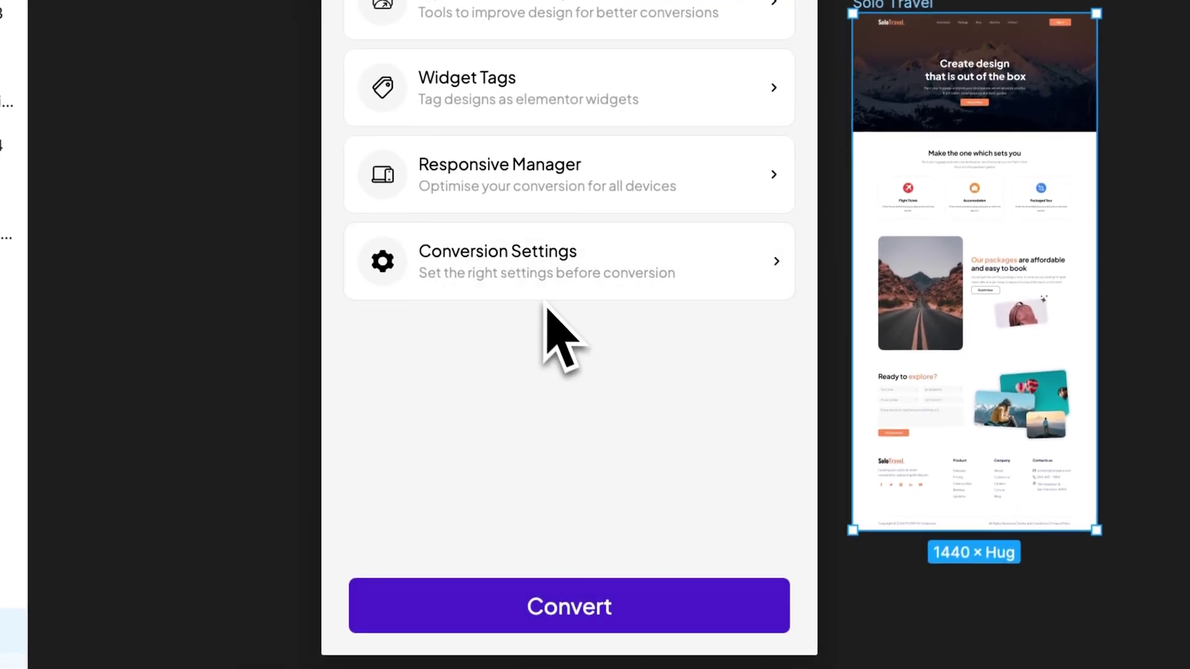
left_click(549, 589)
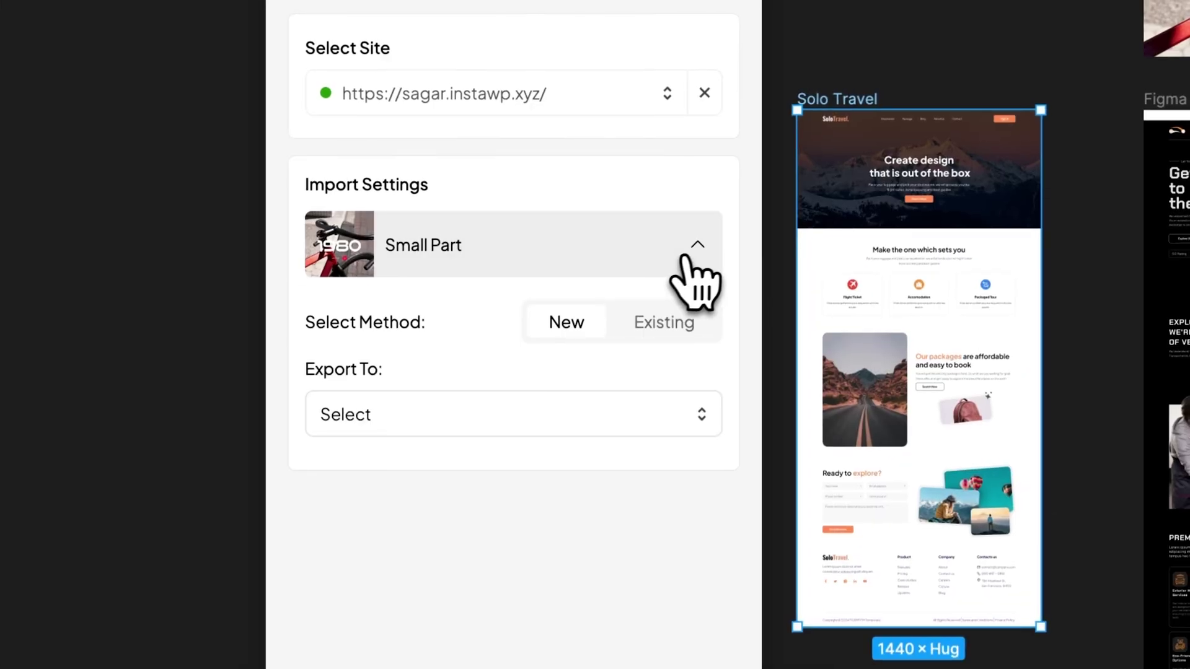
Import Small Part as an Existing add-on to the Solo Travel Elementor template.
left_click(666, 328)
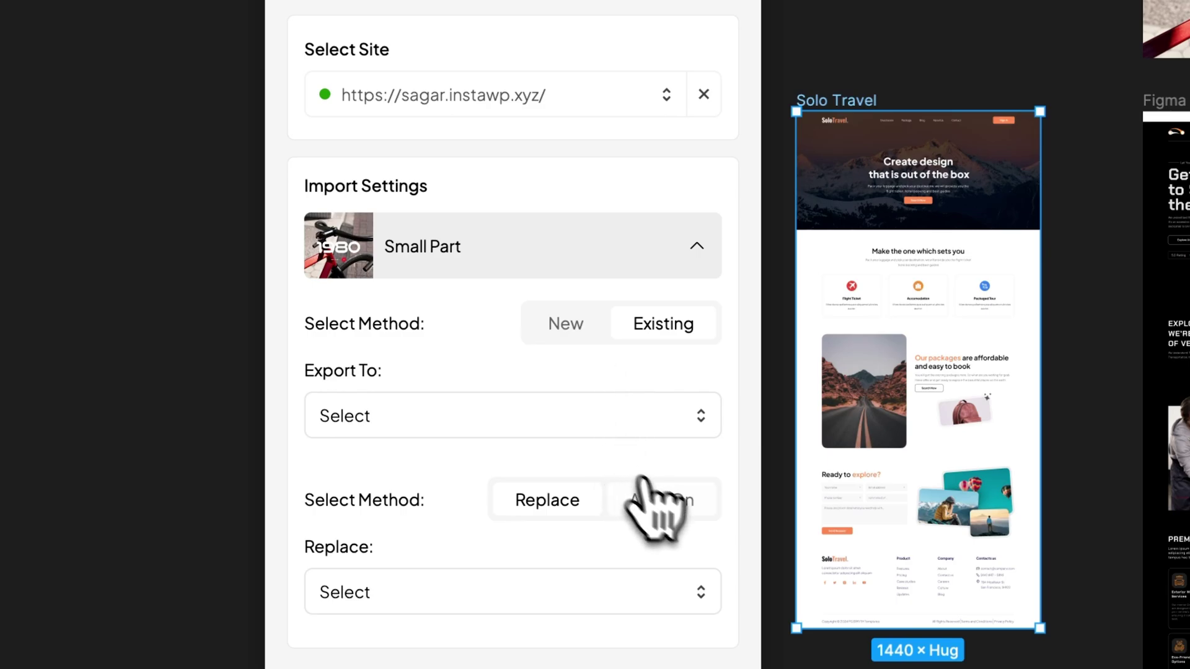
left_click(682, 505)
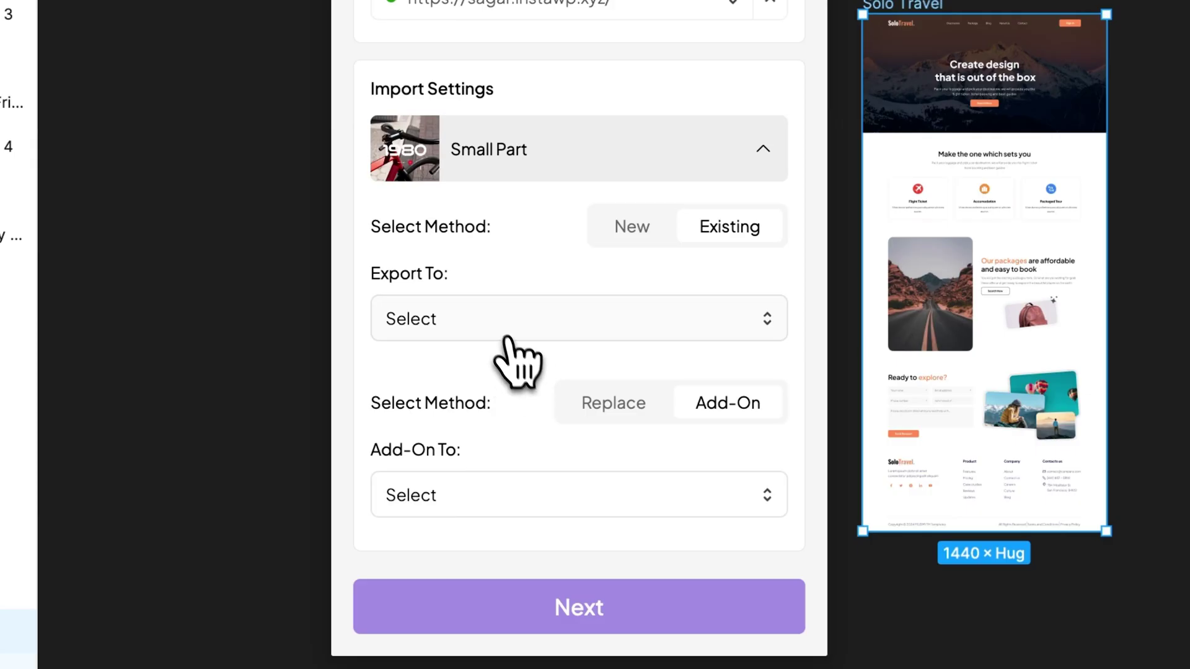
left_click(400, 444)
left_click(380, 518)
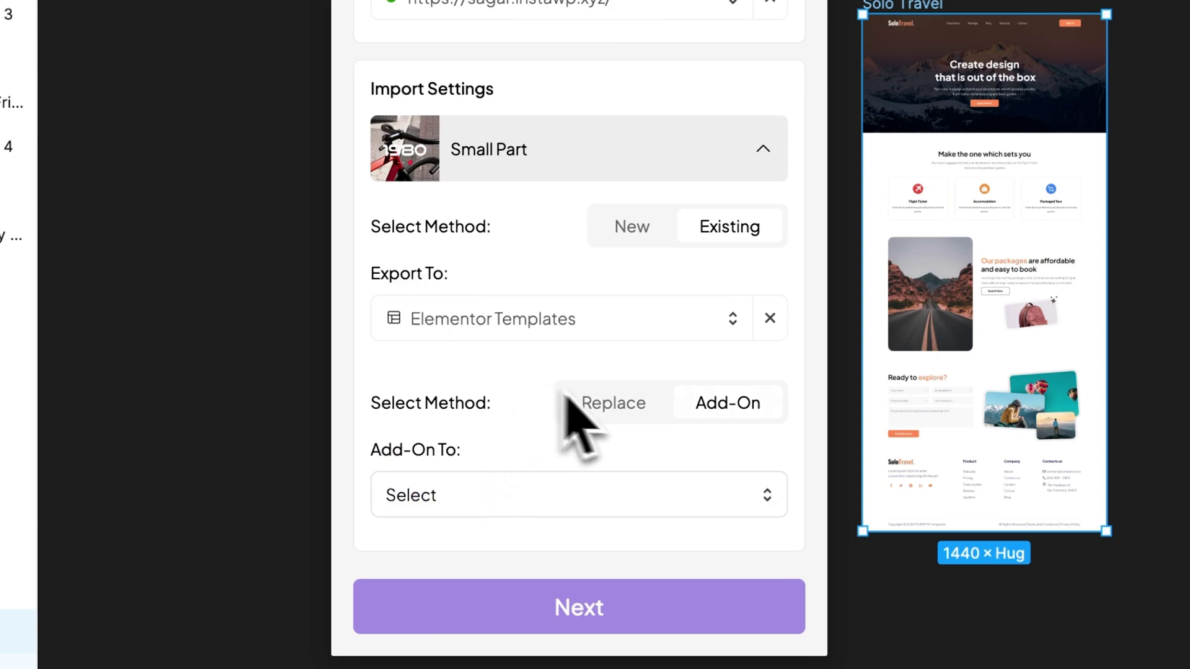
left_click(589, 493)
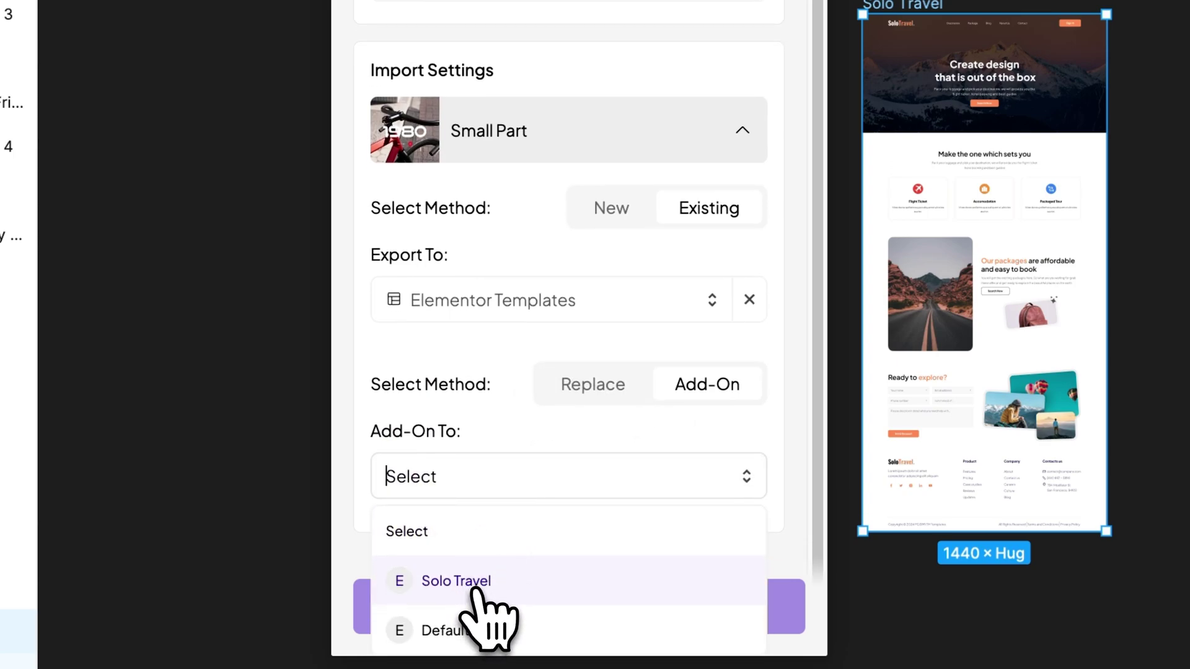
left_click(479, 589)
left_click(513, 614)
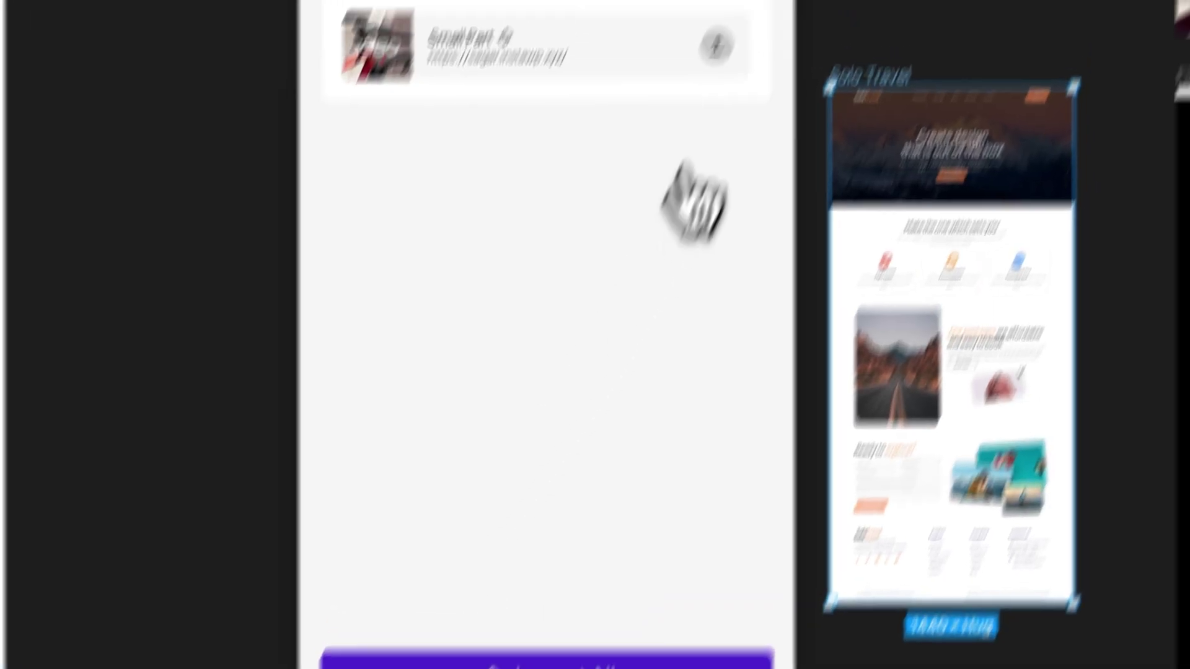
left_click(619, 262)
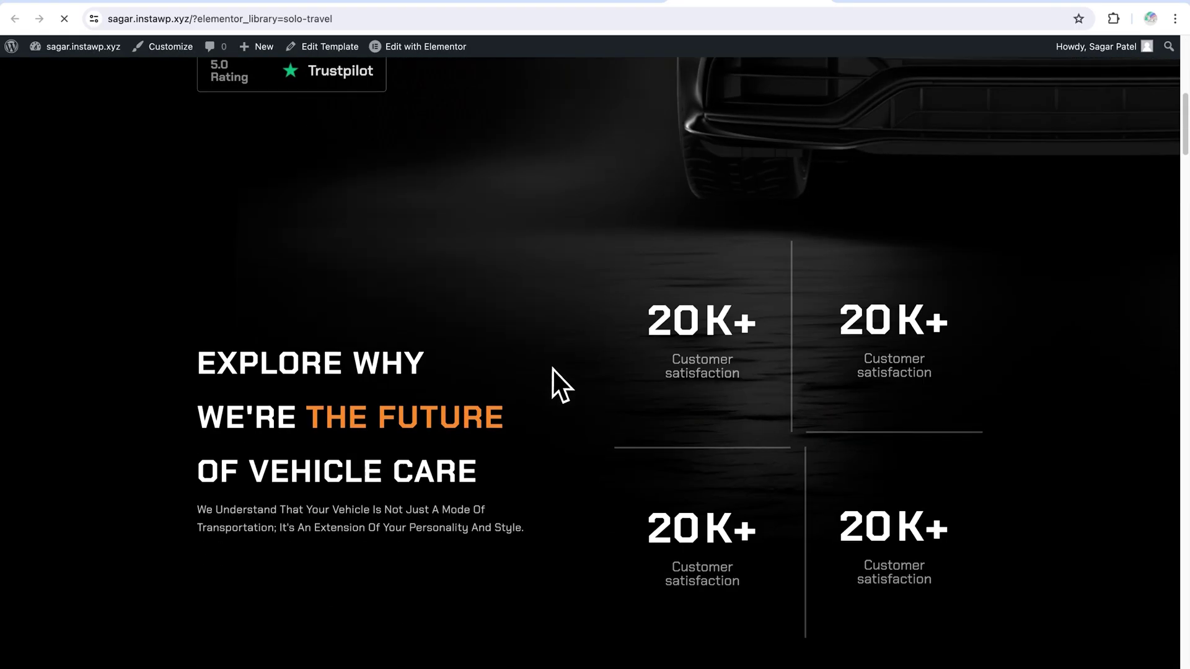
Scroll the Solo Travel template down to the new WHEELY bike section below the Car Spa content.
scroll(553, 370, "down", 10)
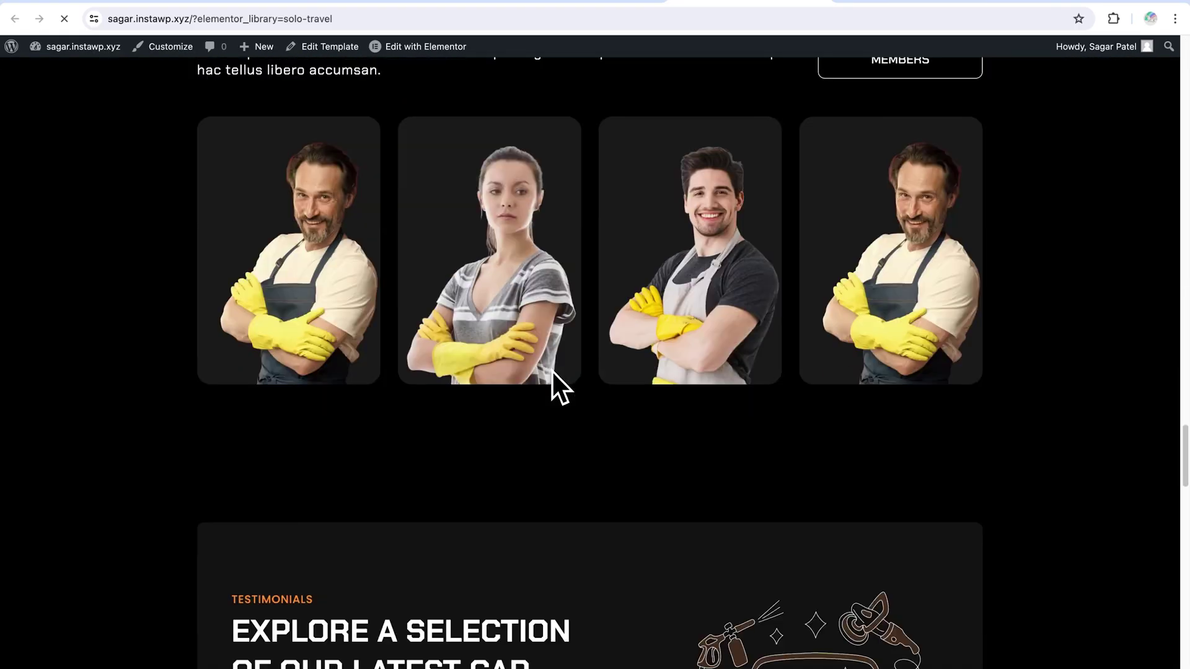
scroll(552, 371, "down", 15)
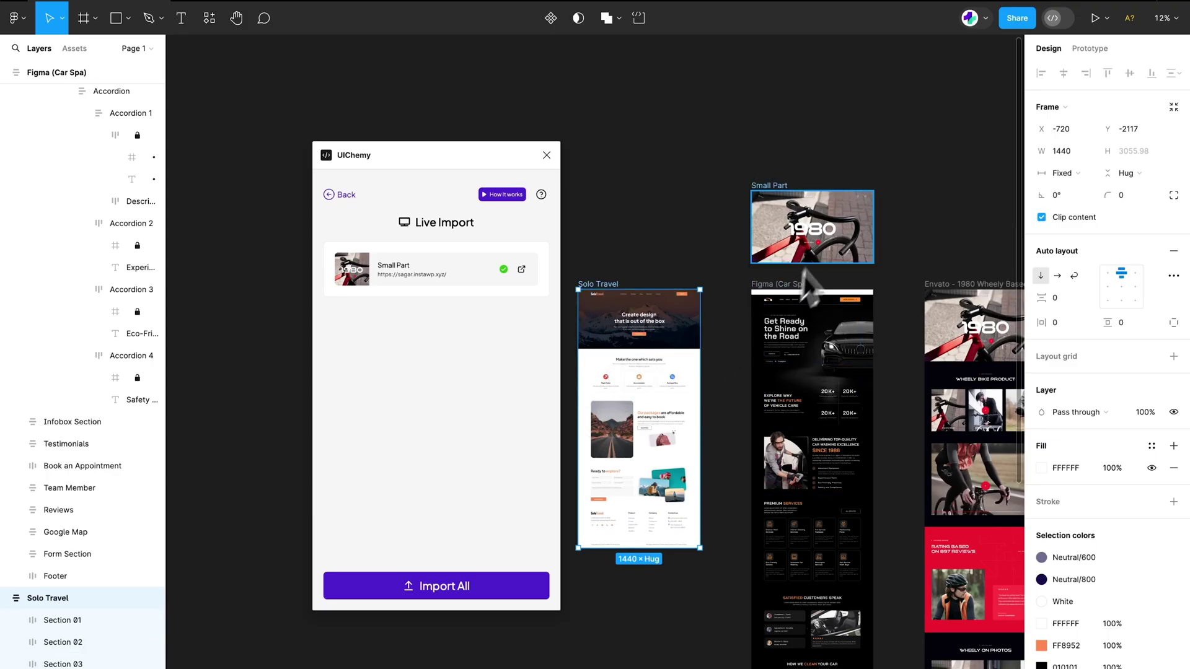
scroll(831, 214, "up", 5)
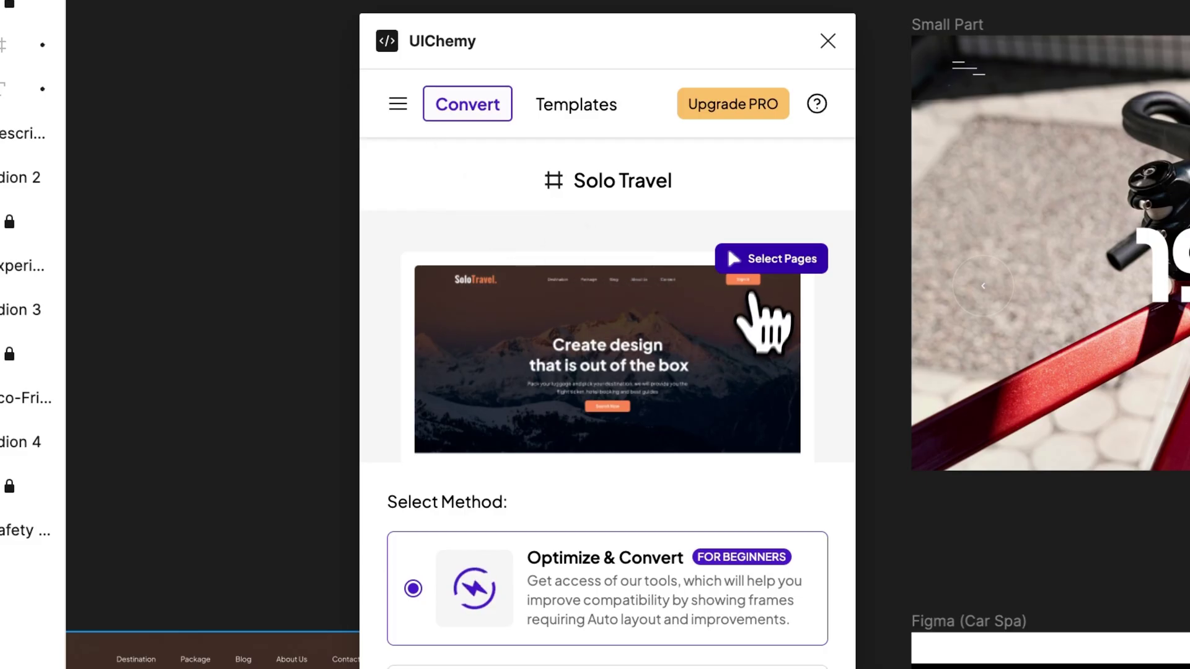
Convert Solo Travel, Figma (Car Spa), Envato - 1980 Wheely Based and Small Part together for live import.
left_click(763, 257)
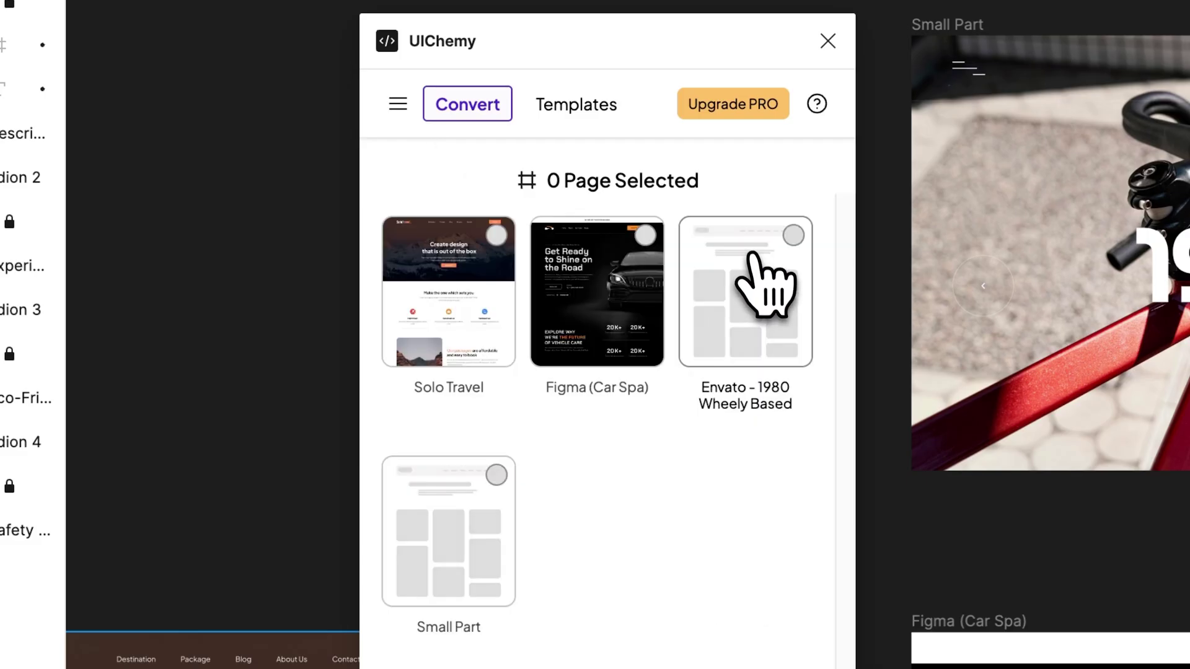
left_click(508, 294)
left_click(639, 297)
left_click(782, 290)
left_click(490, 552)
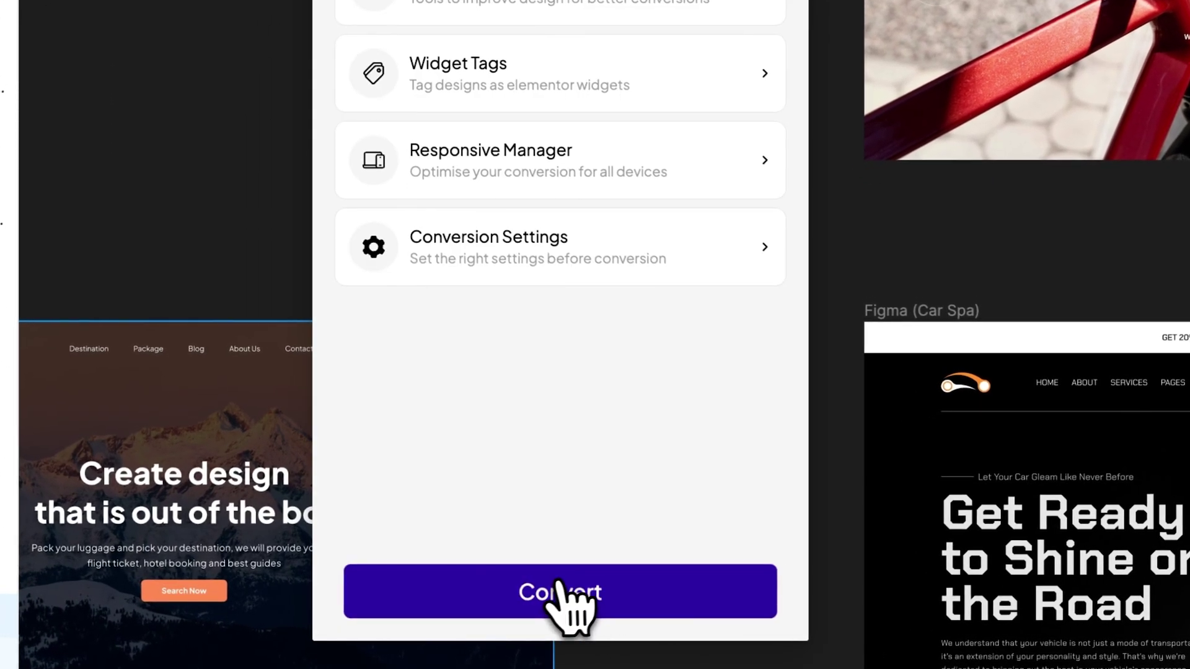
left_click(566, 604)
left_click(558, 589)
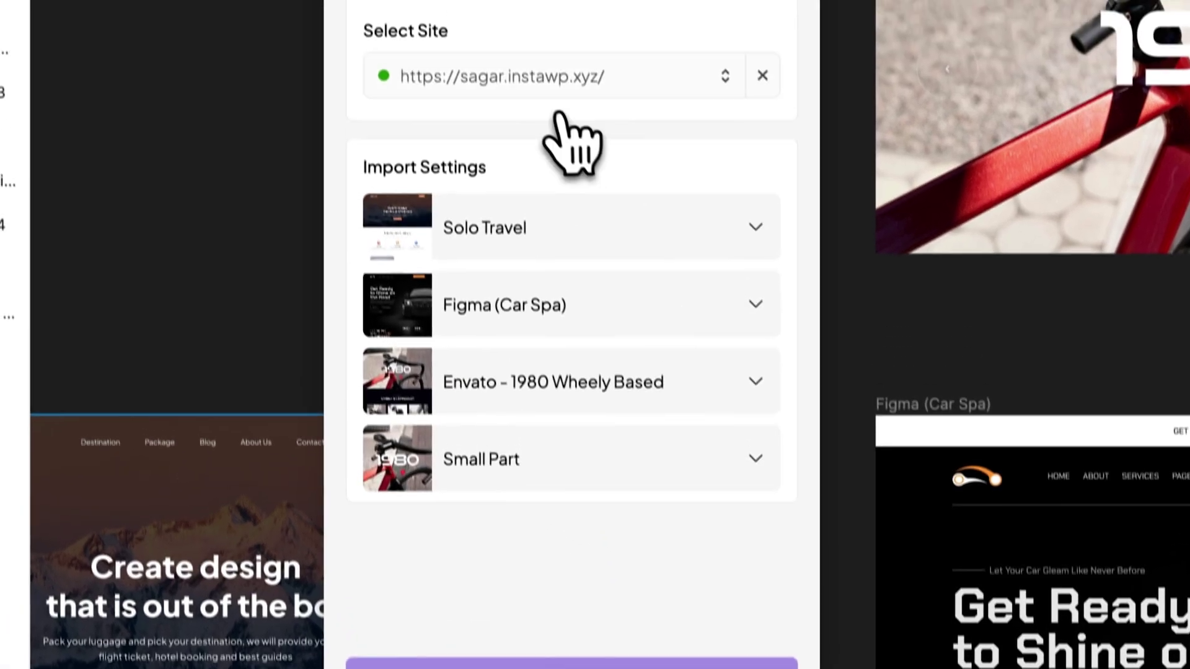
Set Solo Travel to import as a new Elementor Standard Template and apply it below.
left_click(576, 107)
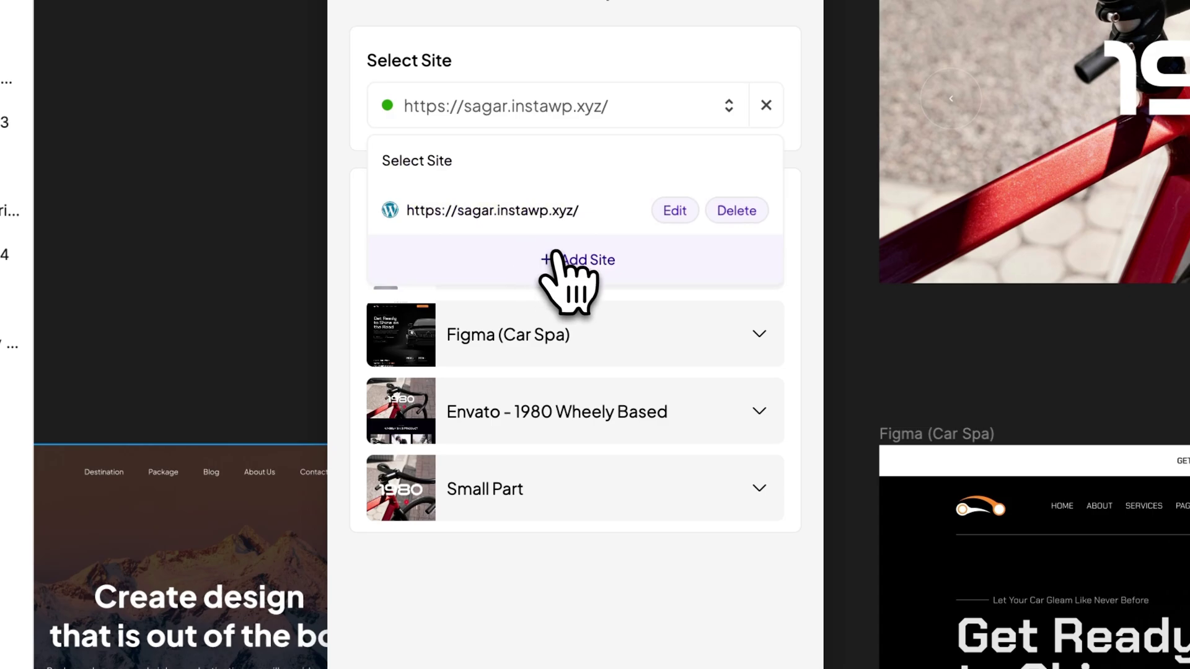
left_click(532, 220)
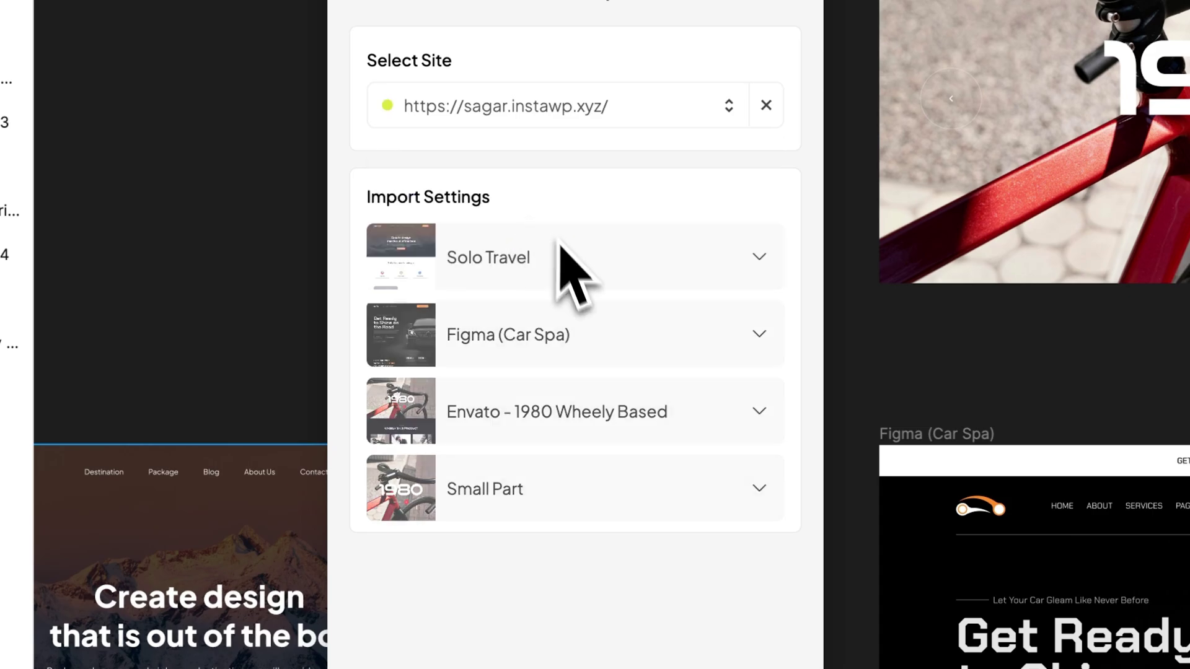
left_click(757, 257)
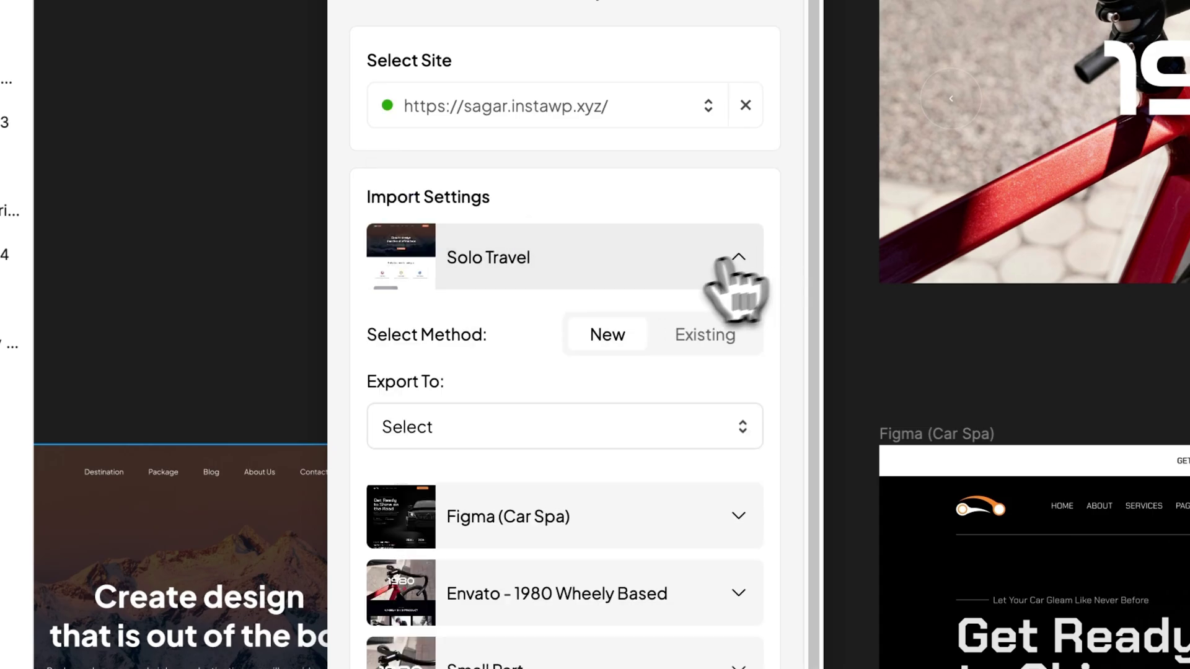
scroll(595, 360, "down", 1)
left_click(502, 409)
left_click(505, 542)
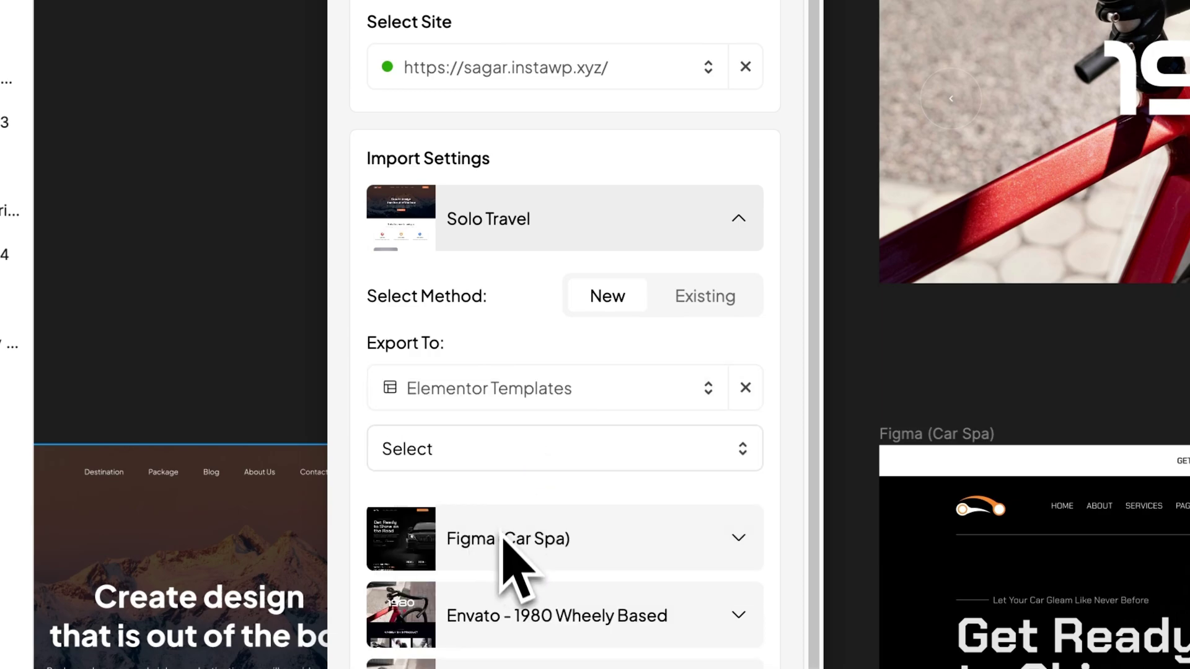
left_click(512, 454)
left_click(507, 558)
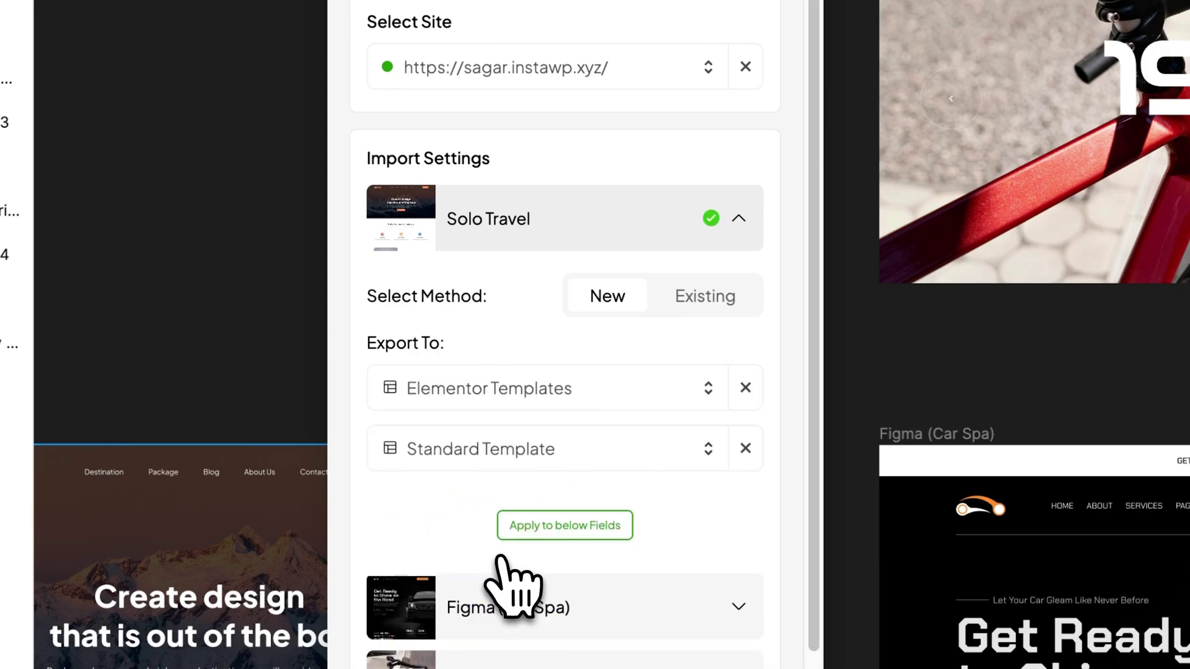
scroll(558, 434, "down", 2)
left_click(561, 504)
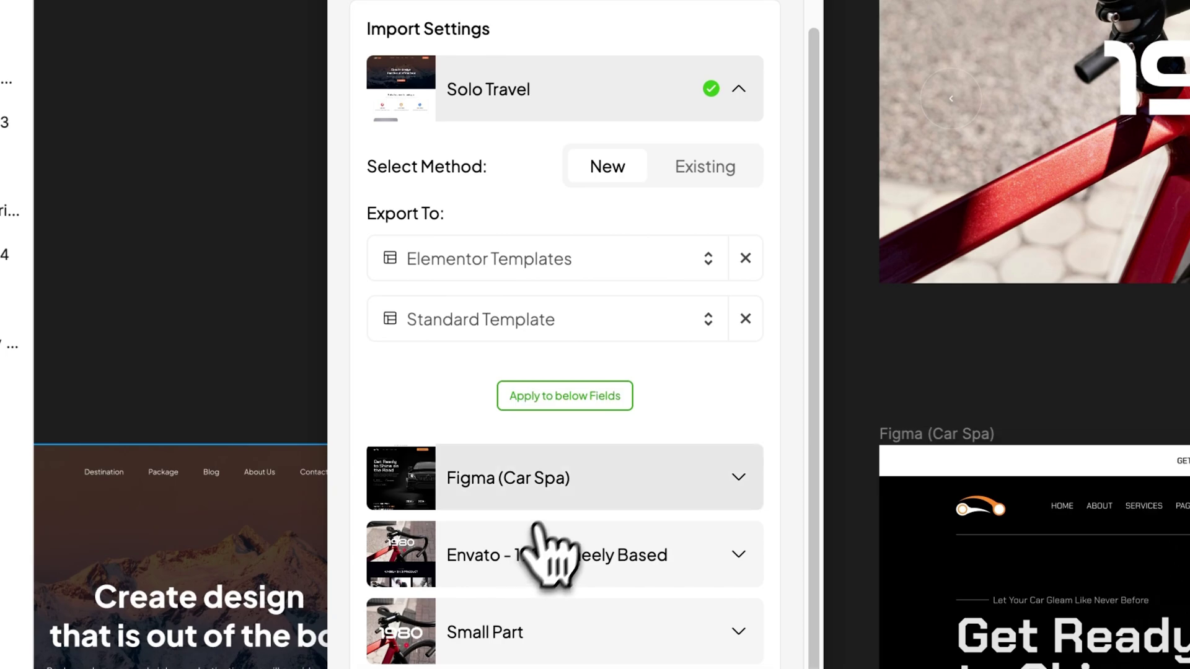
Try Figma (Car Spa) settings of Existing, Elementor Templates and Add-On, then collapse them.
left_click(545, 490)
left_click(685, 377)
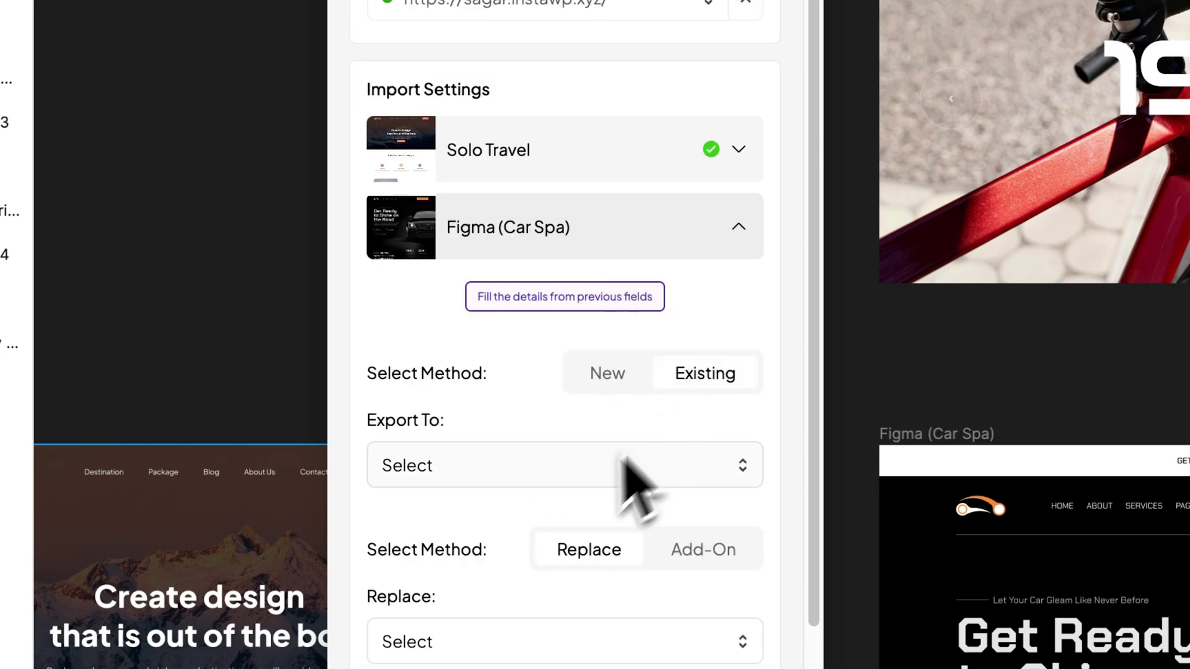
left_click(489, 475)
left_click(471, 570)
scroll(577, 447, "down", 2)
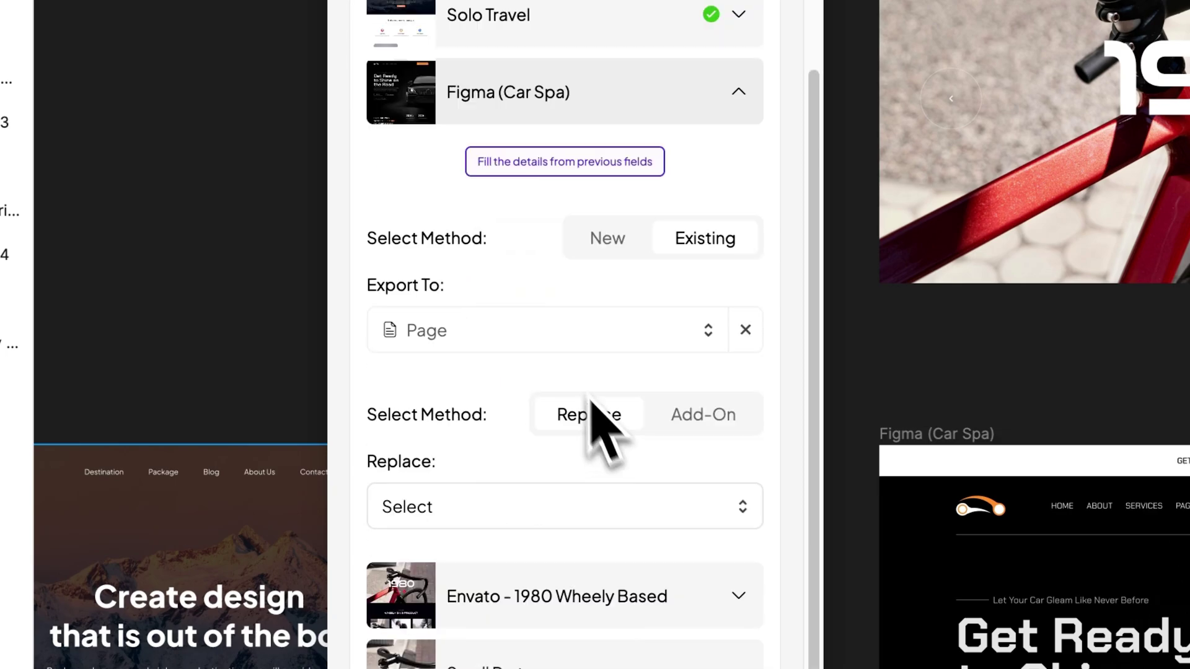
left_click(527, 332)
left_click(490, 484)
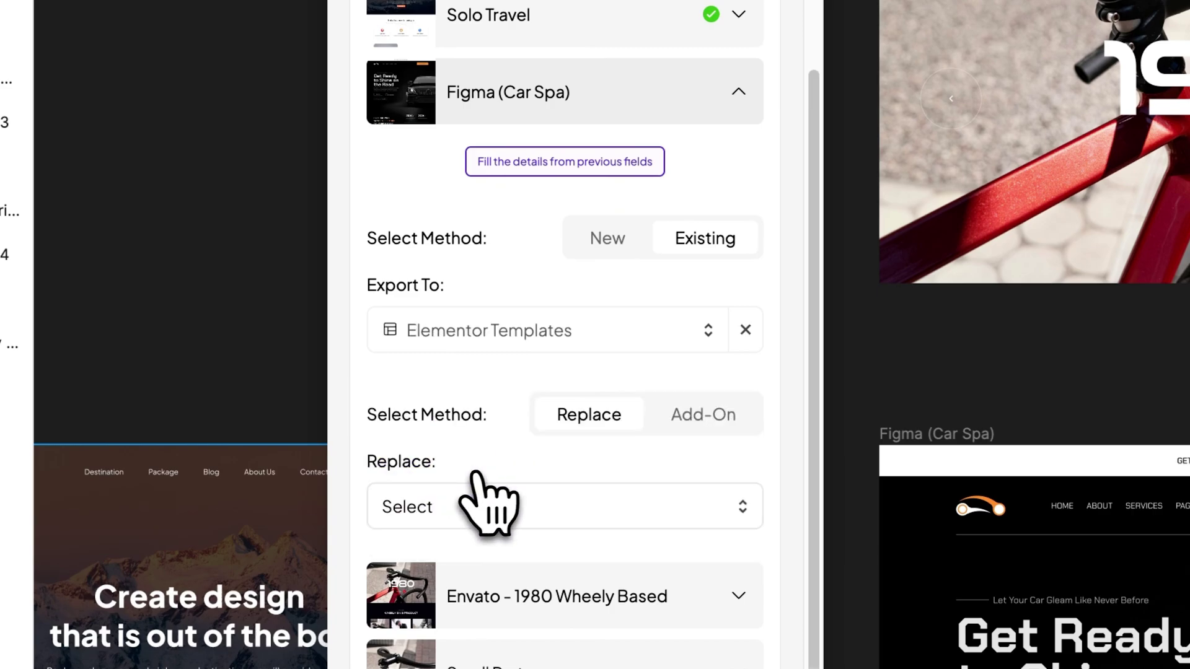
left_click(707, 416)
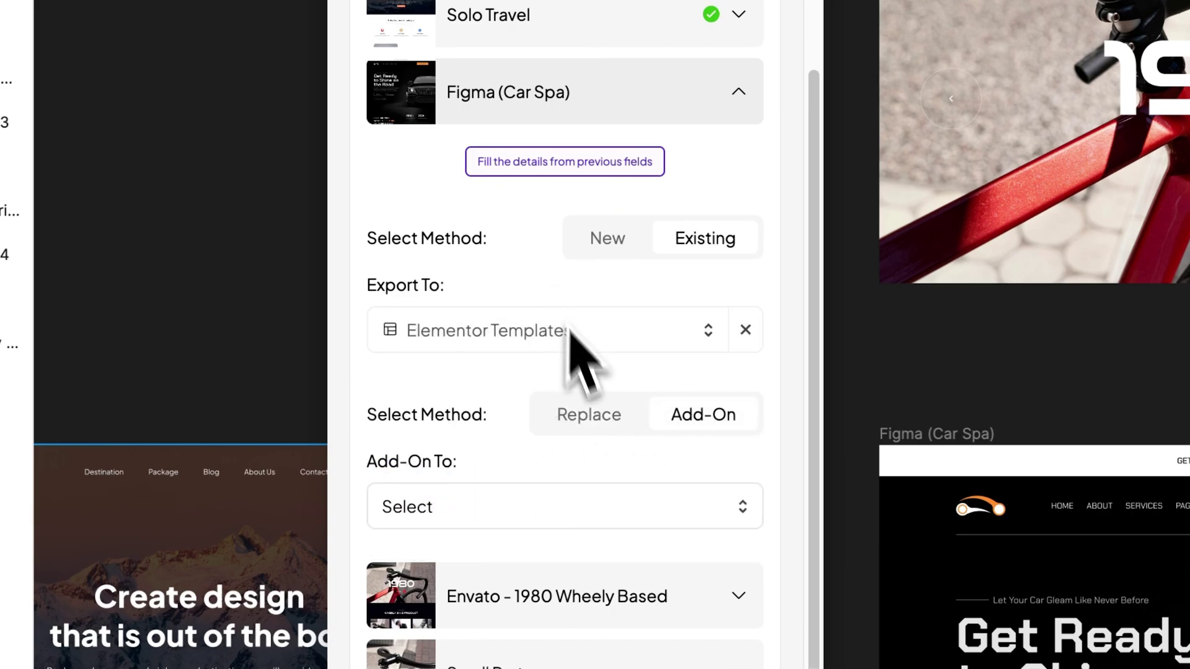
left_click(620, 111)
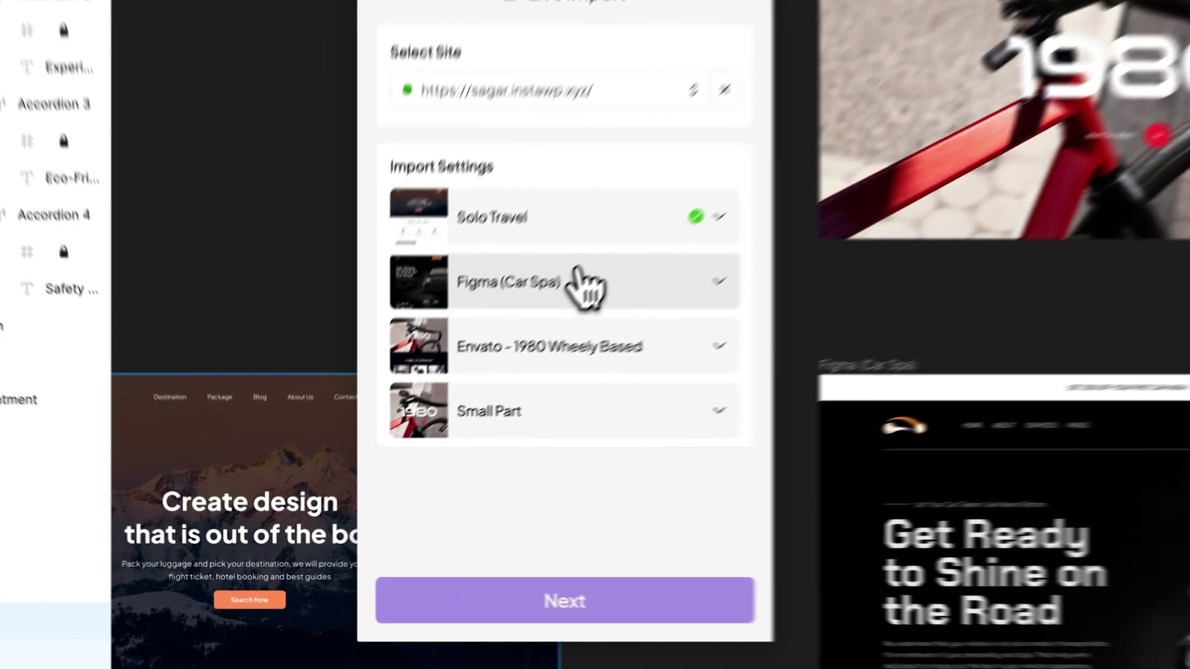
Fill Figma (Car Spa) from the previous page's details and apply them to all remaining pages.
left_click(602, 335)
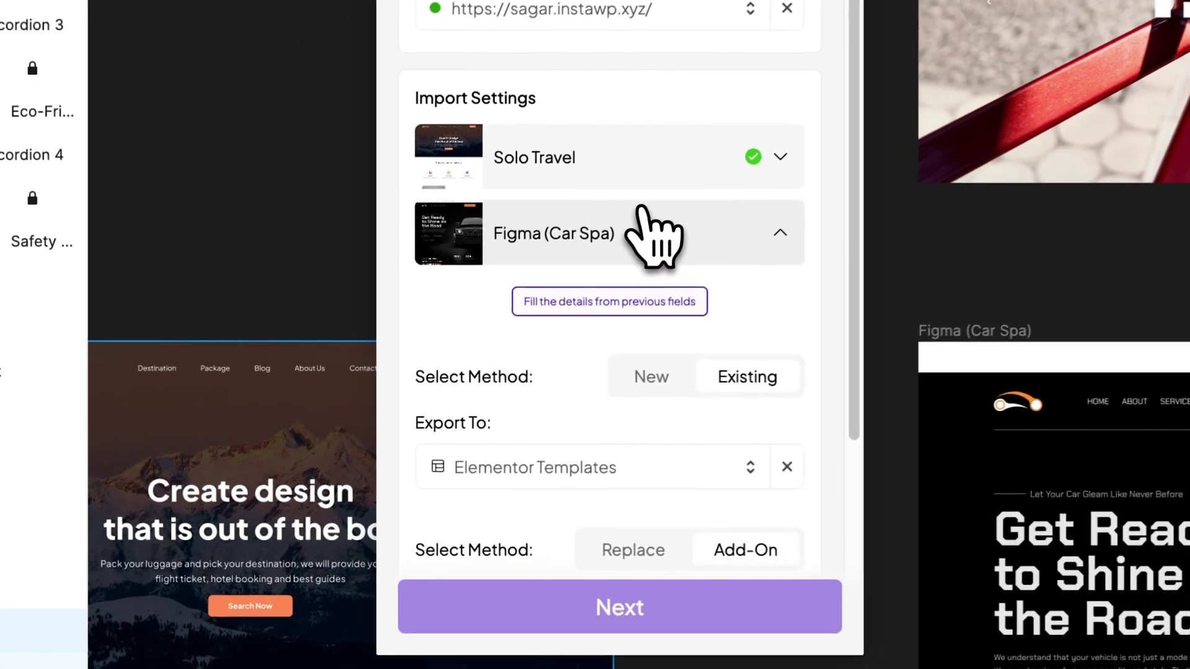
left_click(605, 305)
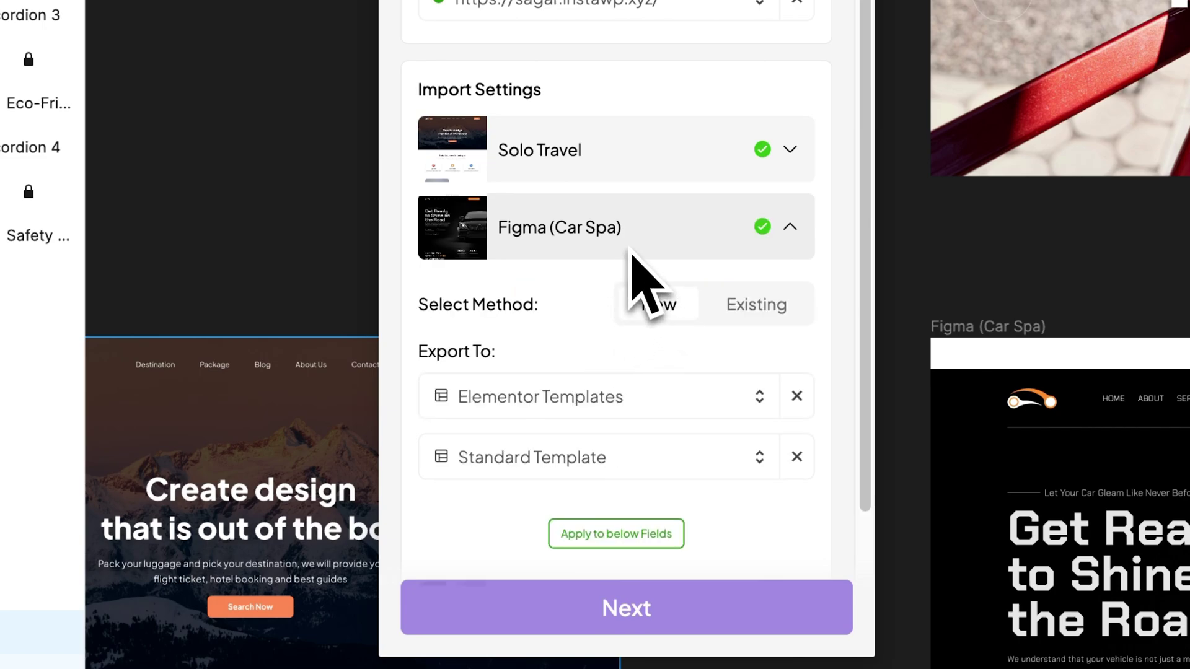
scroll(626, 490, "down", 1)
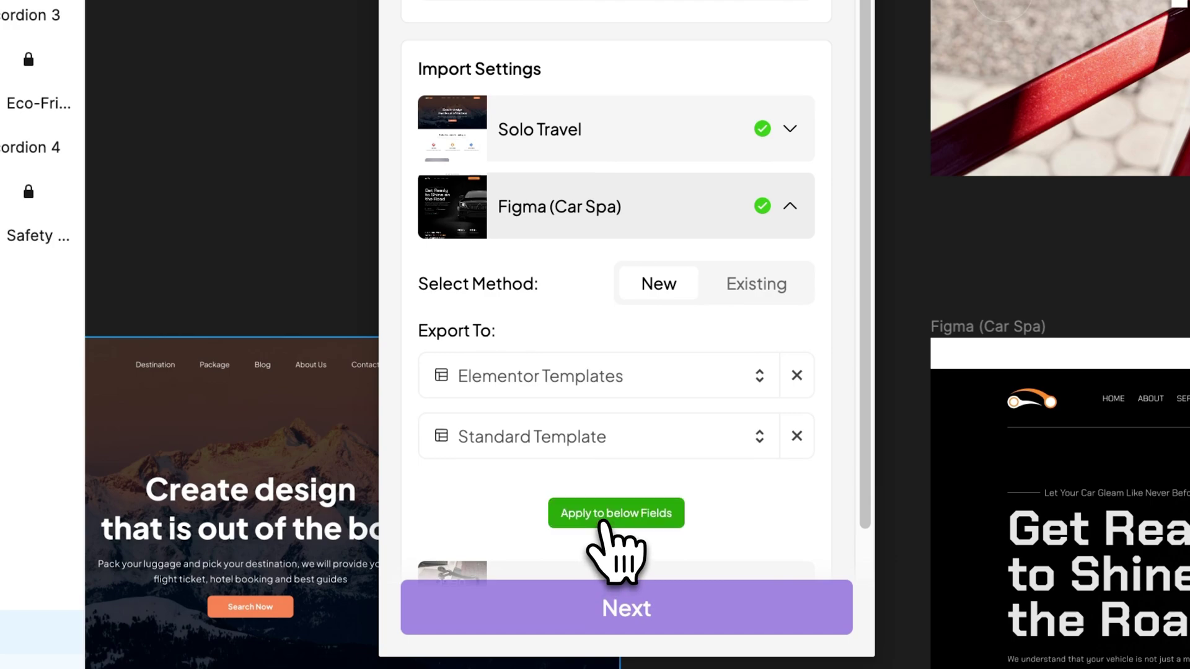
left_click(602, 523)
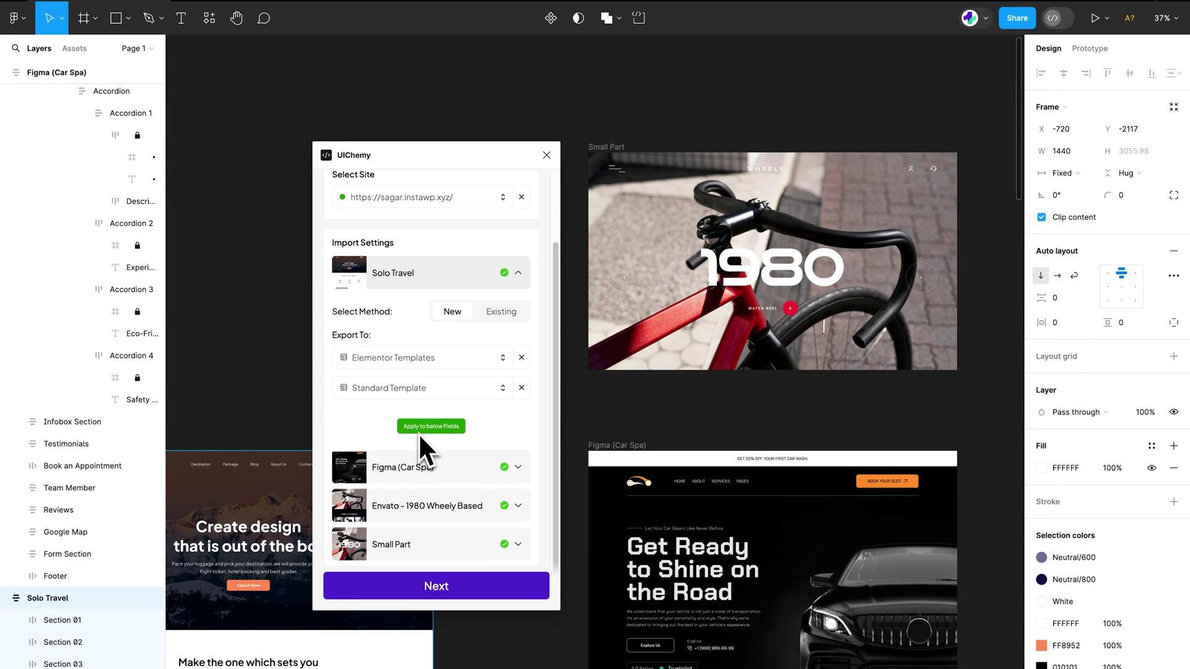